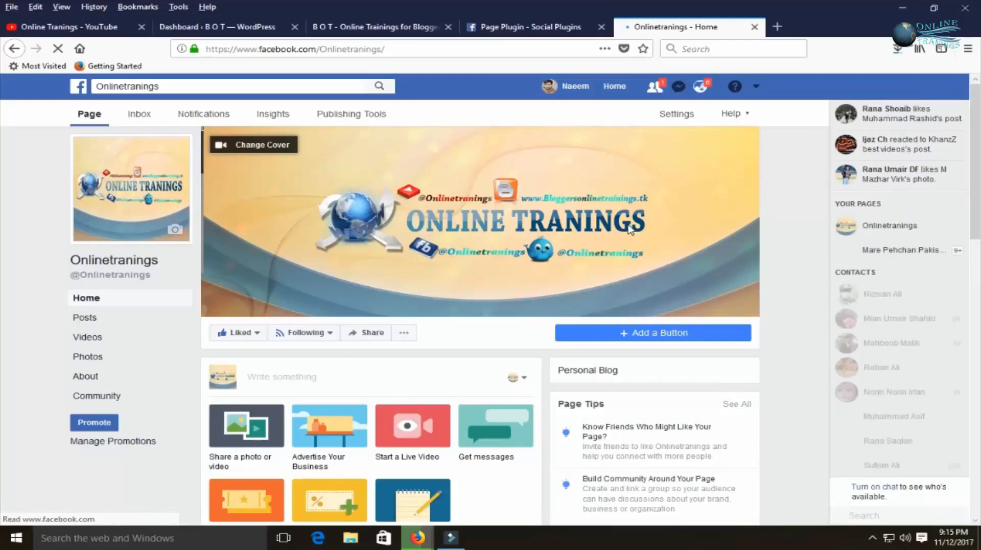
{"action": "scroll", "coordinate": [629, 230], "scroll_direction": "down", "scroll_amount": 3}
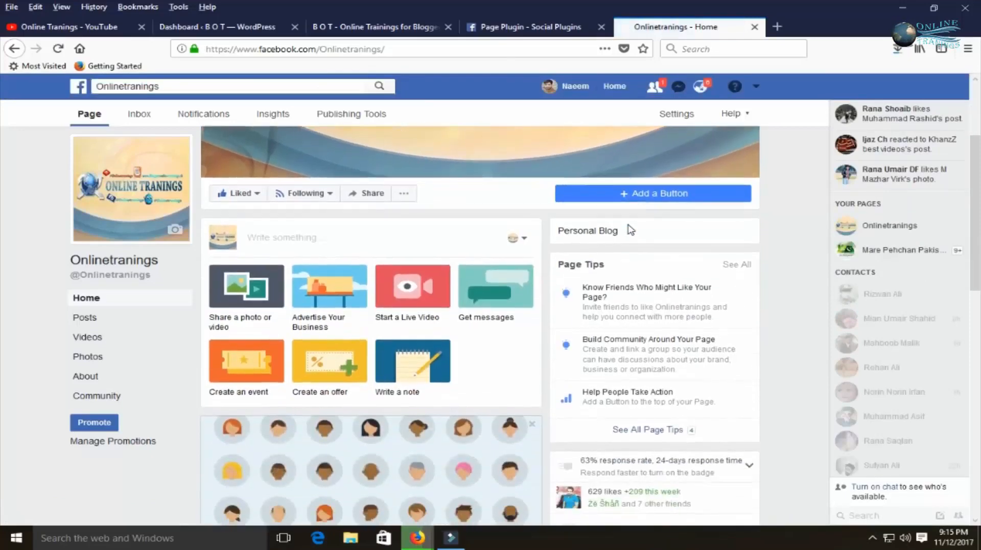
{"action": "scroll", "coordinate": [630, 230], "scroll_direction": "up", "scroll_amount": 3}
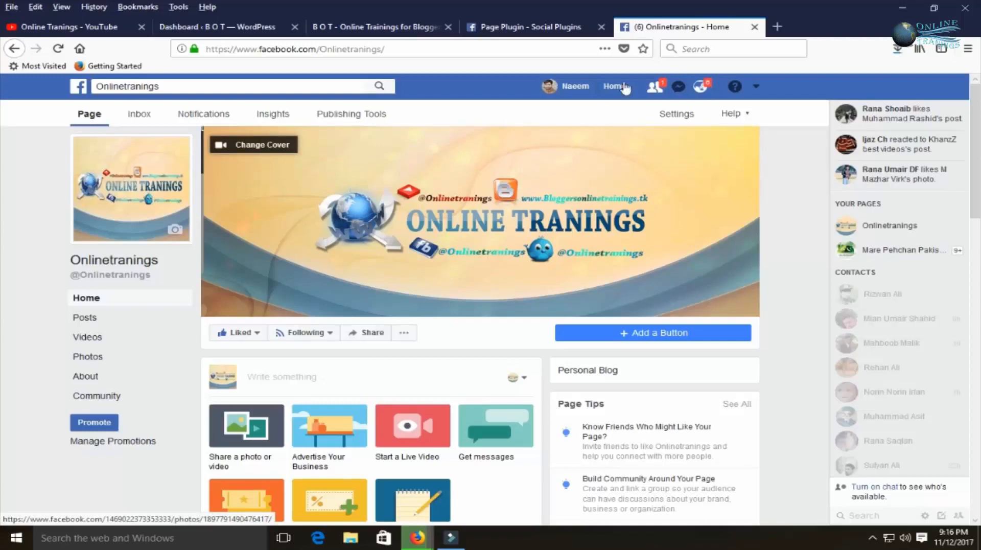
Open the Google homepage in a new browser tab
{"action": "left_click", "coordinate": [777, 27]}
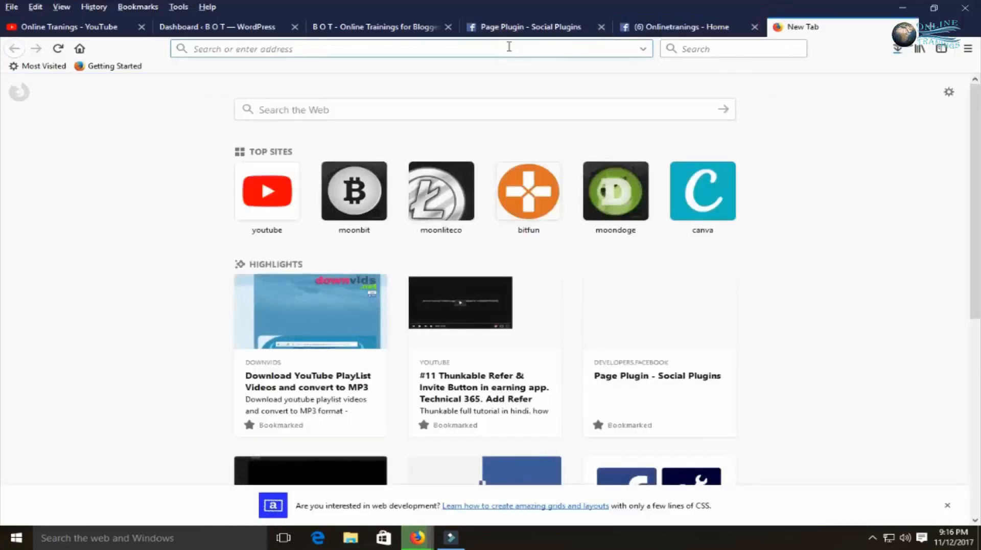
{"action": "type", "text": "google.com.pk/?gws_rd=cr&dcr=0&ei=zHMIWo_IMILVwAKtIYPIBg"}
{"action": "key", "text": "Return"}
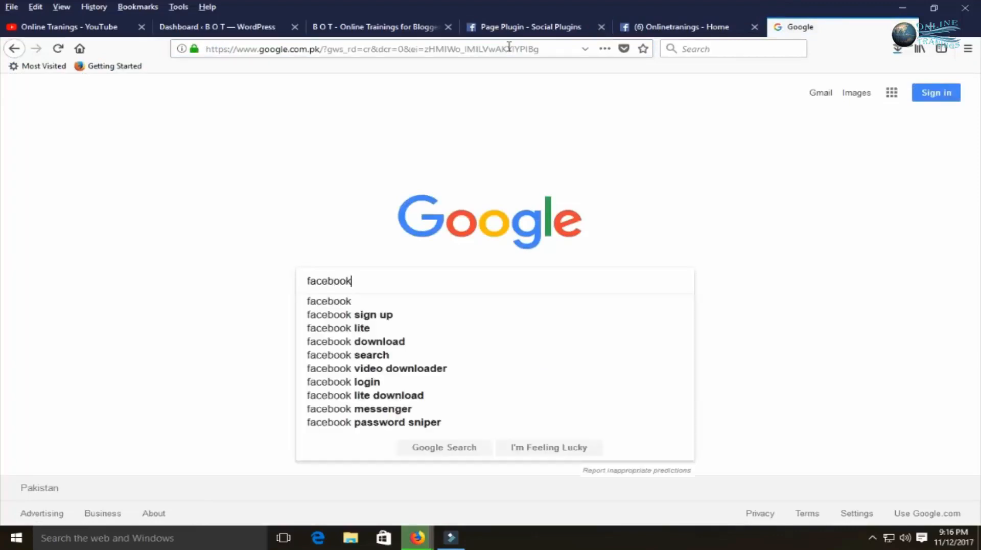
{"action": "type", "text": "page"}
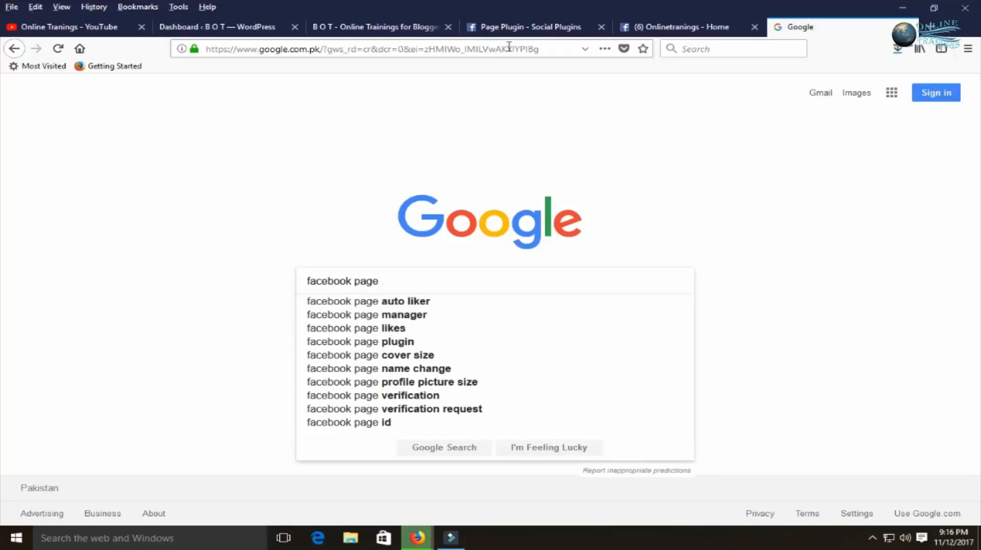
{"action": "key", "text": "BackSpace"}
{"action": "key", "text": "BackSpace"}
{"action": "key", "text": "BackSpace"}
{"action": "key", "text": "BackSpace"}
{"action": "key", "text": "BackSpace"}
{"action": "key", "text": "BackSpace"}
{"action": "key", "text": "BackSpace"}
{"action": "key", "text": "BackSpace"}
{"action": "key", "text": "BackSpace"}
{"action": "key", "text": "BackSpace"}
{"action": "key", "text": "BackSpace"}
{"action": "key", "text": "BackSpace"}
{"action": "key", "text": "BackSpace"}
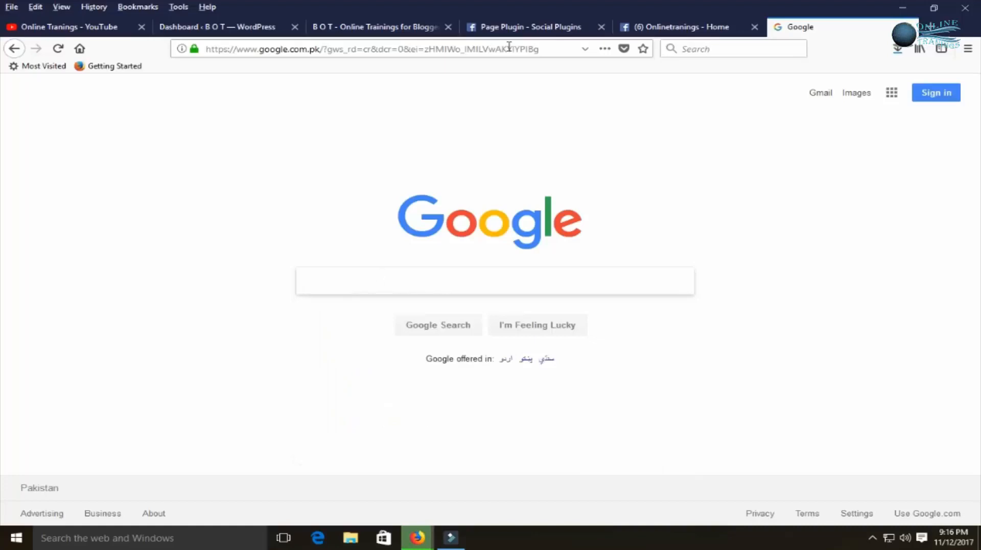
Search Google for "facebook page like plugin wordpress" using the matching suggestion
{"action": "type", "text": "facebook"}
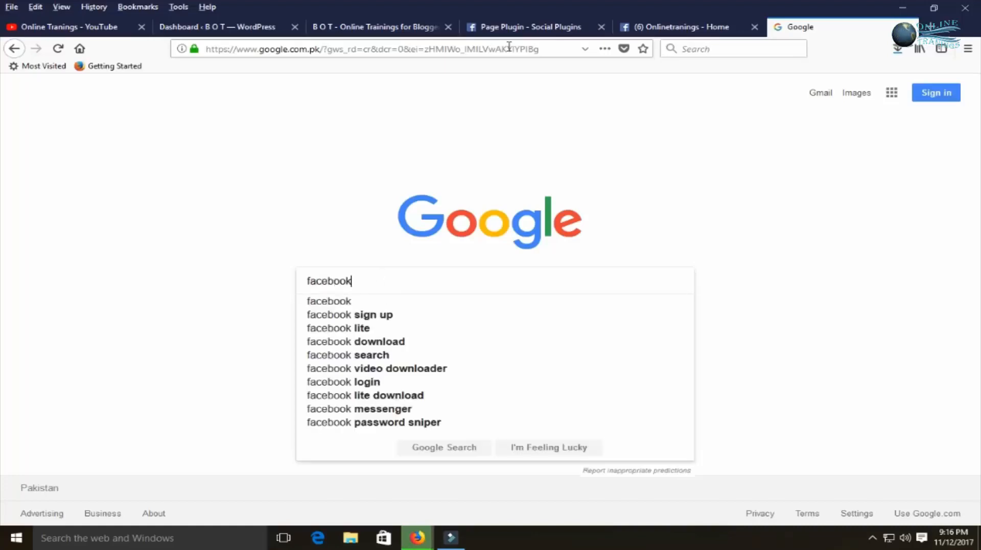
{"action": "type", "text": "page "}
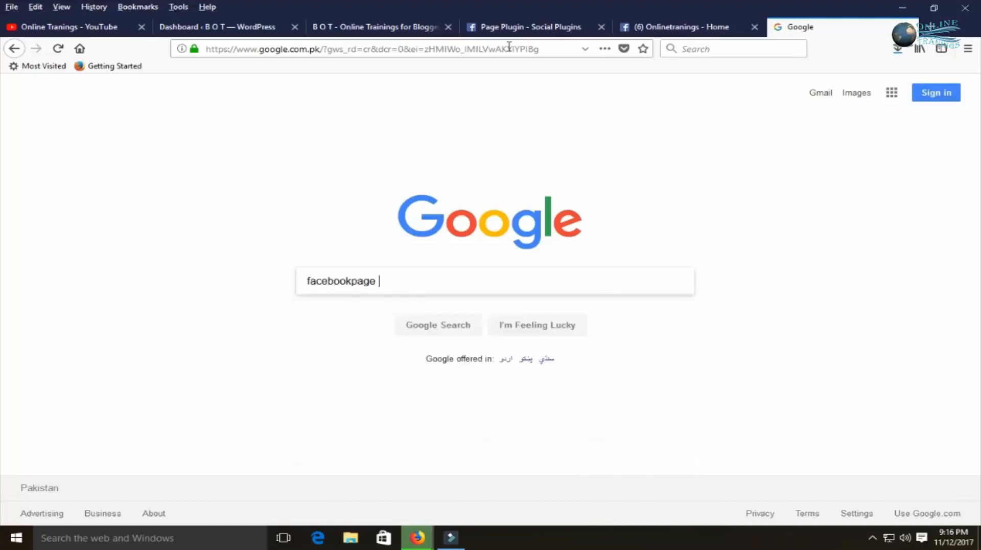
{"action": "type", "text": "like plug"}
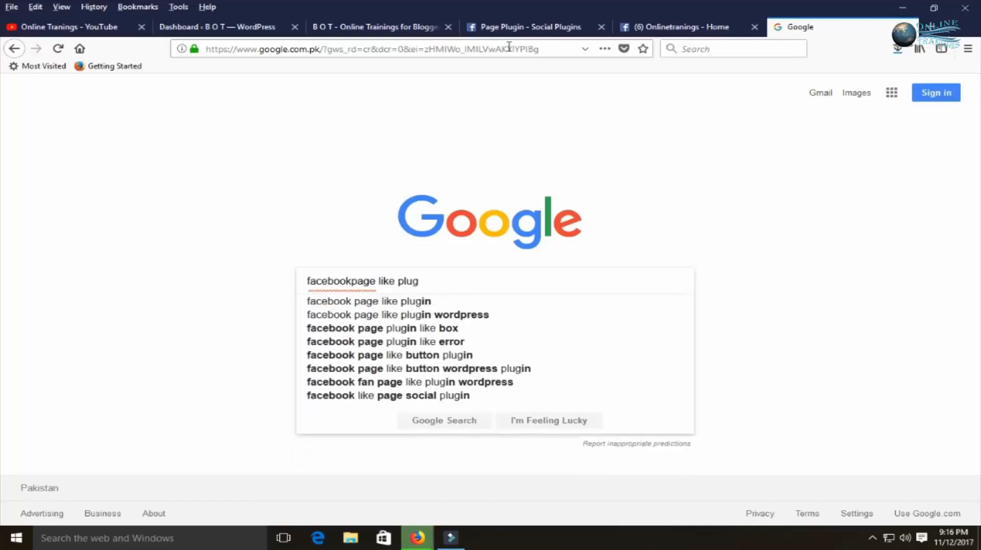
{"action": "key", "text": "Down"}
{"action": "key", "text": "Down"}
{"action": "key", "text": "Return"}
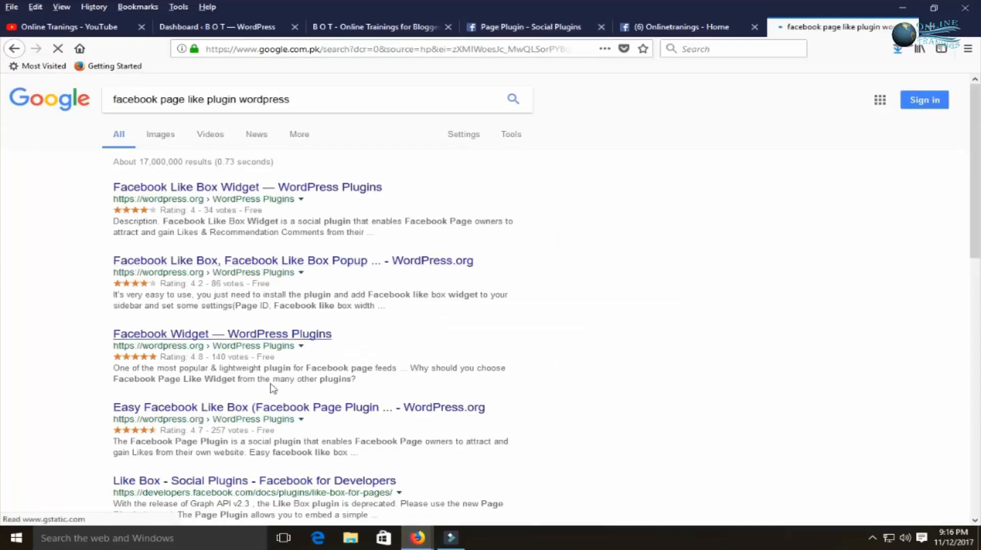
Replace "plugin wordpress" in the query with "box" and search for "facebook page like box"
{"action": "scroll", "coordinate": [127, 460], "scroll_direction": "down", "scroll_amount": 3}
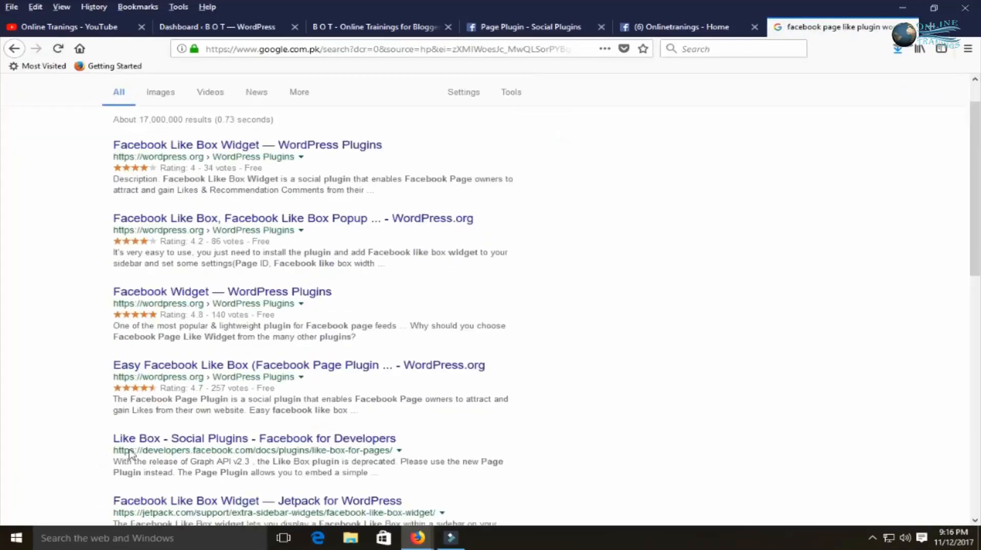
{"action": "scroll", "coordinate": [250, 433], "scroll_direction": "up", "scroll_amount": 3}
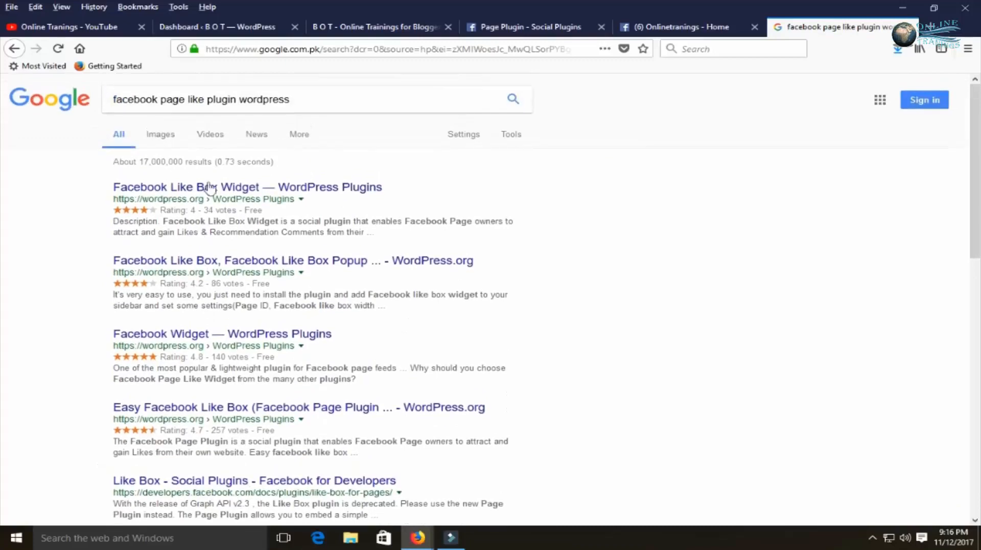
{"action": "left_click_drag", "start_coordinate": [207, 99], "coordinate": [641, 114]}
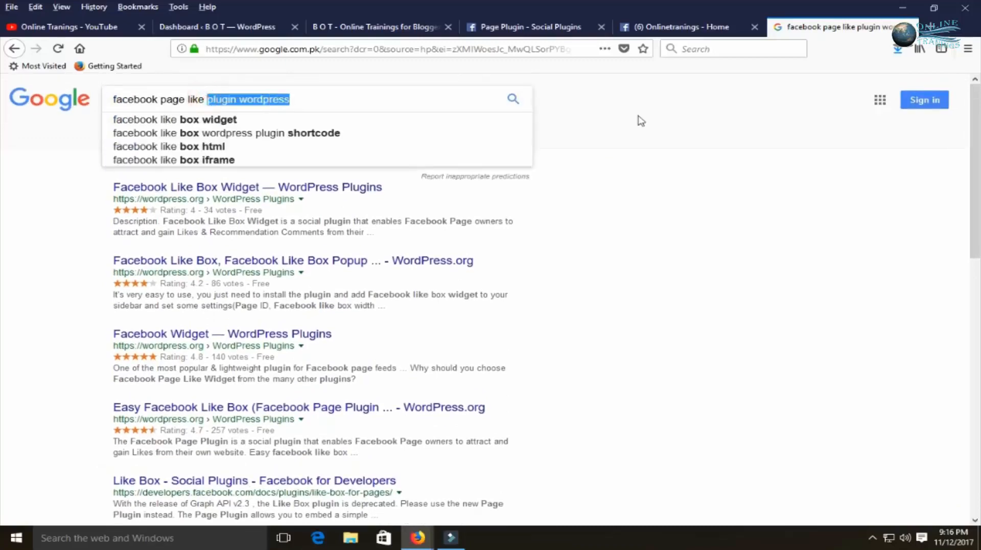
{"action": "type", "text": "box"}
{"action": "key", "text": "Return"}
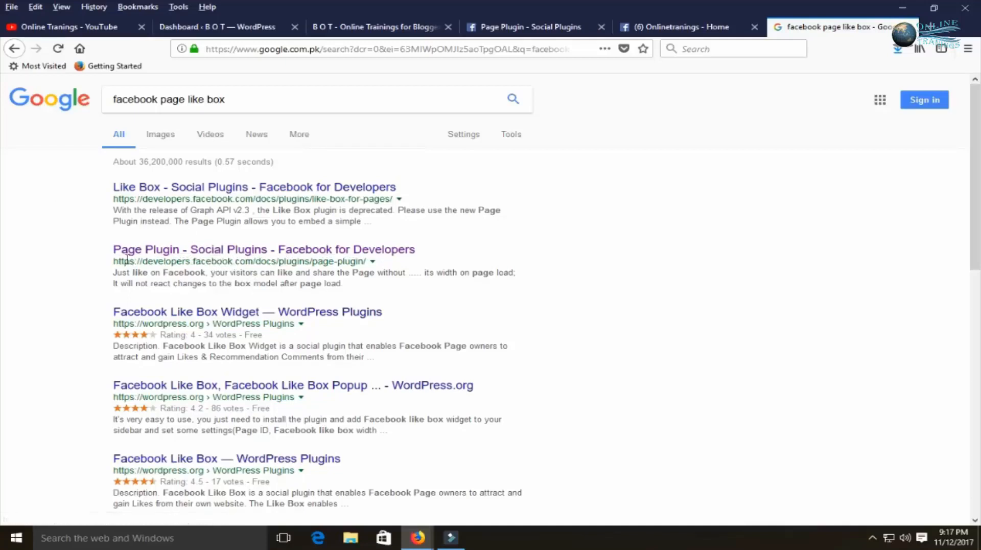
Open the "Page Plugin - Social Plugins - Facebook for Developers" result in a new browser tab and switch to it
{"action": "left_click", "coordinate": [168, 252]}
{"action": "right_click", "coordinate": [170, 252]}
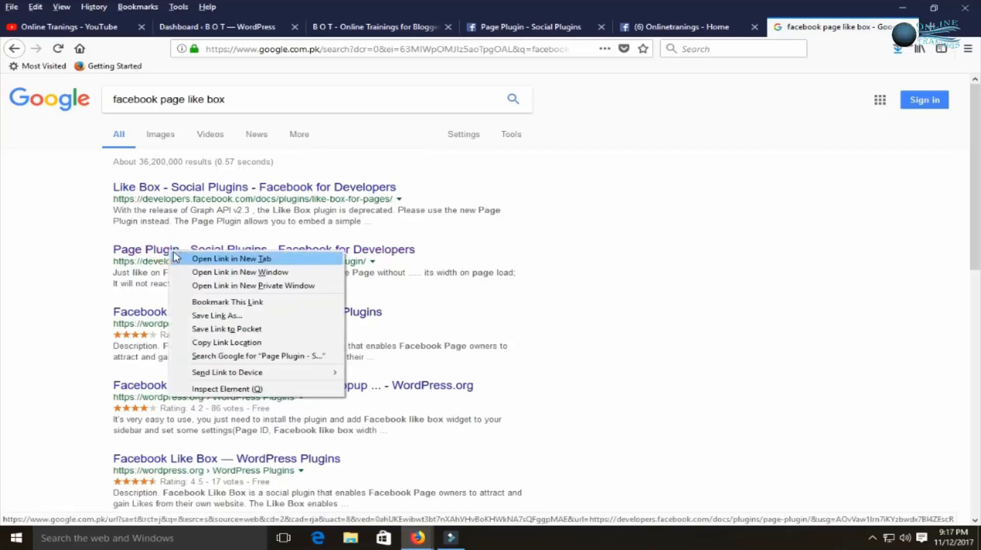
{"action": "left_click", "coordinate": [204, 258]}
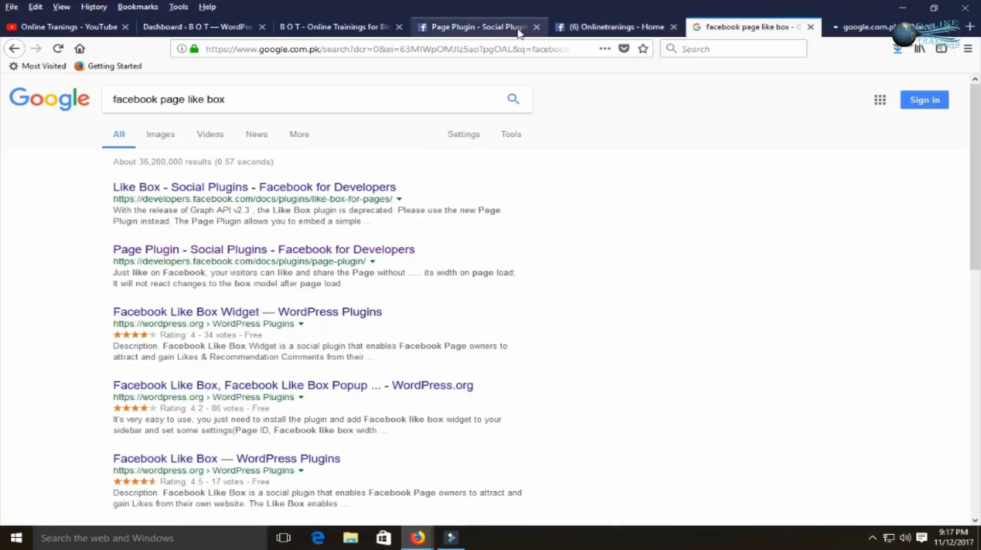
{"action": "left_click", "coordinate": [500, 28]}
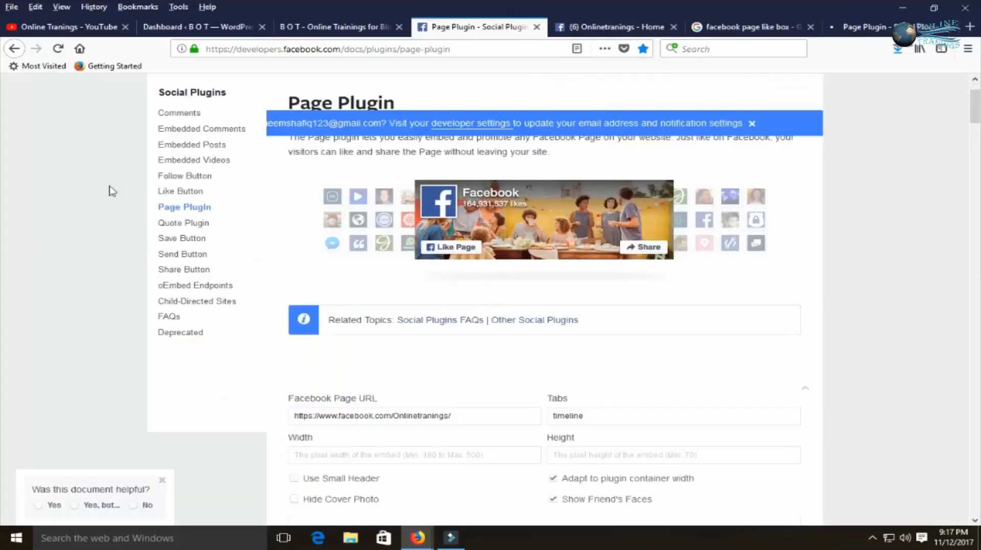
{"action": "left_click", "coordinate": [847, 25]}
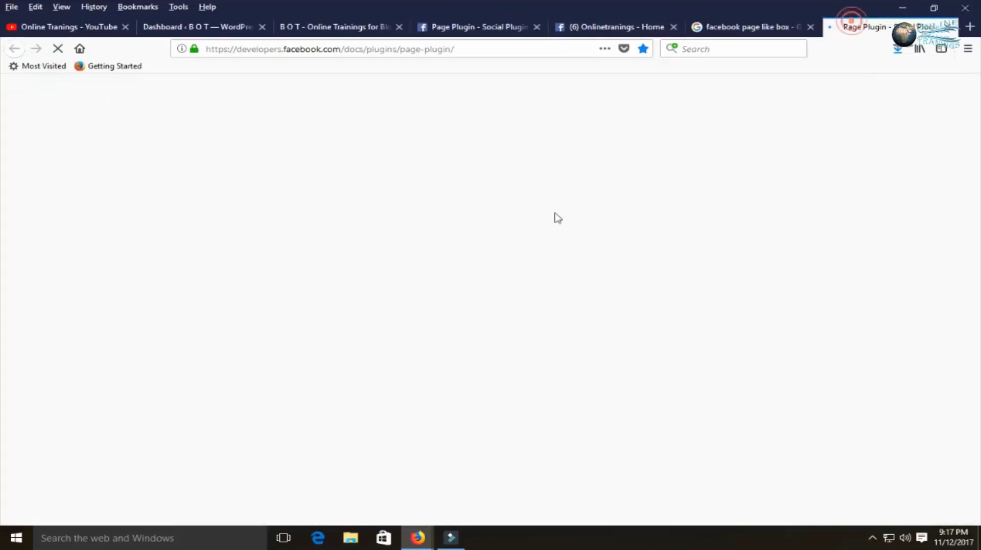
Close the older Page Plugin tab and the Google search results tab
{"action": "left_click", "coordinate": [537, 27]}
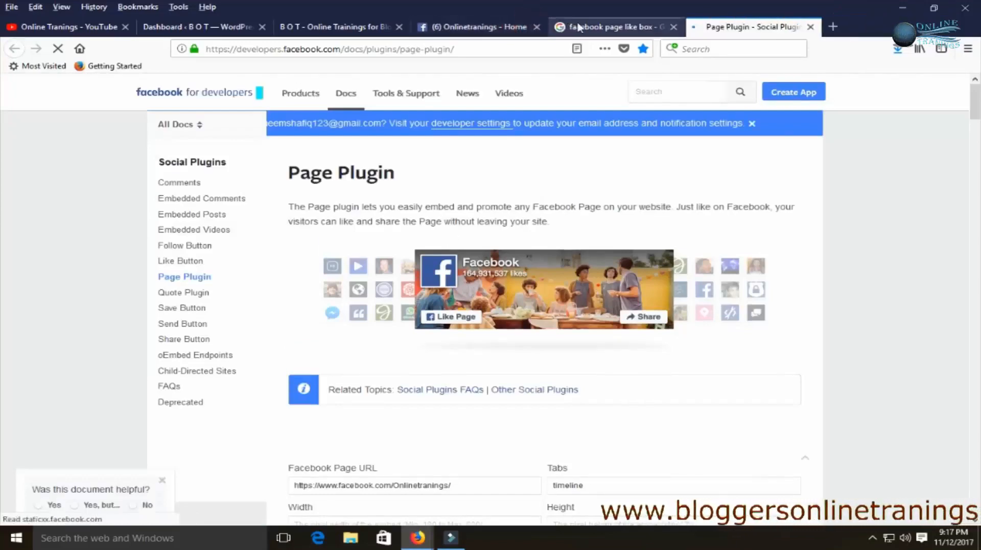
{"action": "left_click", "coordinate": [577, 27]}
{"action": "left_click", "coordinate": [673, 27]}
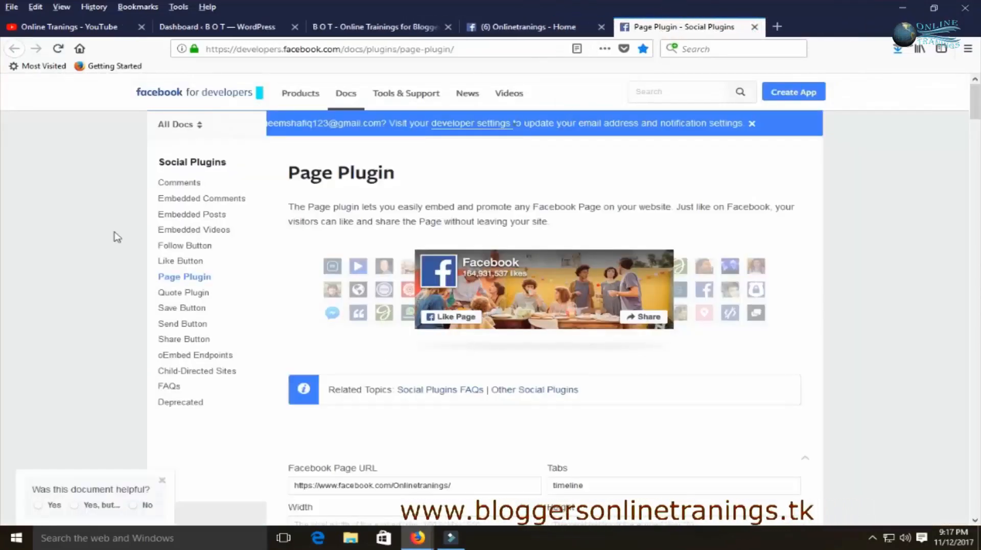
Set the Page Plugin's width to 300 and height to 280 and check the preview
{"action": "scroll", "coordinate": [445, 298], "scroll_direction": "down", "scroll_amount": 1}
{"action": "scroll", "coordinate": [446, 298], "scroll_direction": "down", "scroll_amount": 3}
{"action": "scroll", "coordinate": [342, 284], "scroll_direction": "up", "scroll_amount": 4}
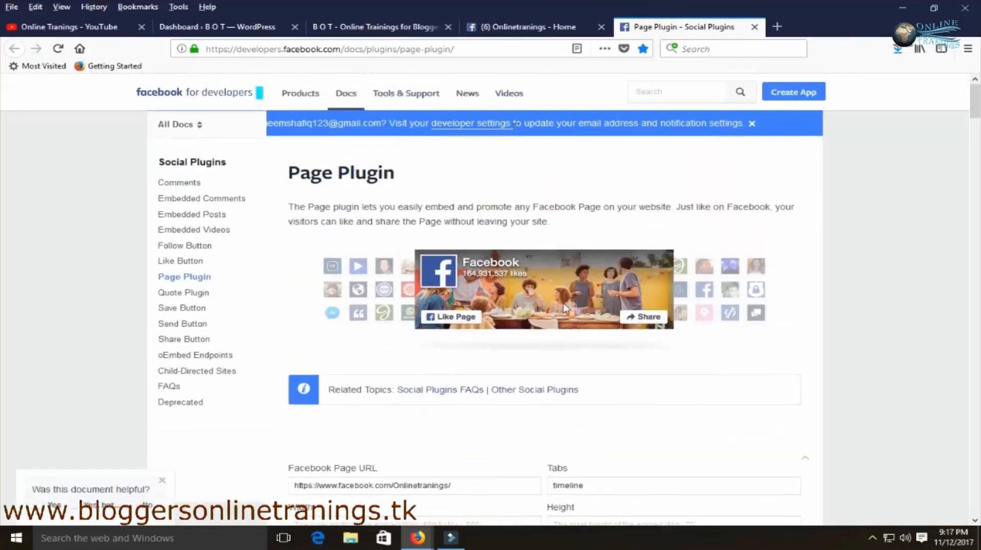
{"action": "scroll", "coordinate": [553, 309], "scroll_direction": "down", "scroll_amount": 3}
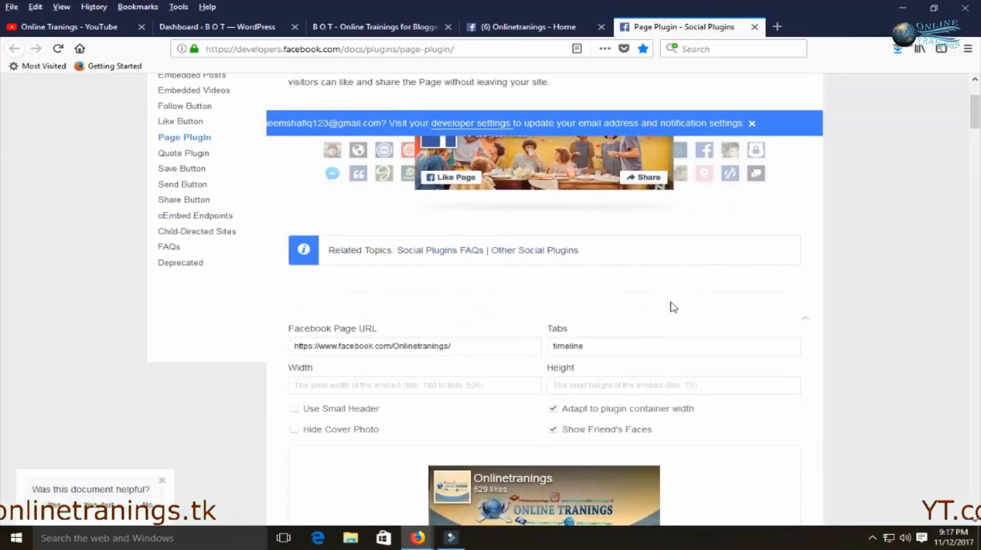
{"action": "left_click", "coordinate": [396, 384]}
{"action": "scroll", "coordinate": [271, 365], "scroll_direction": "up", "scroll_amount": 3}
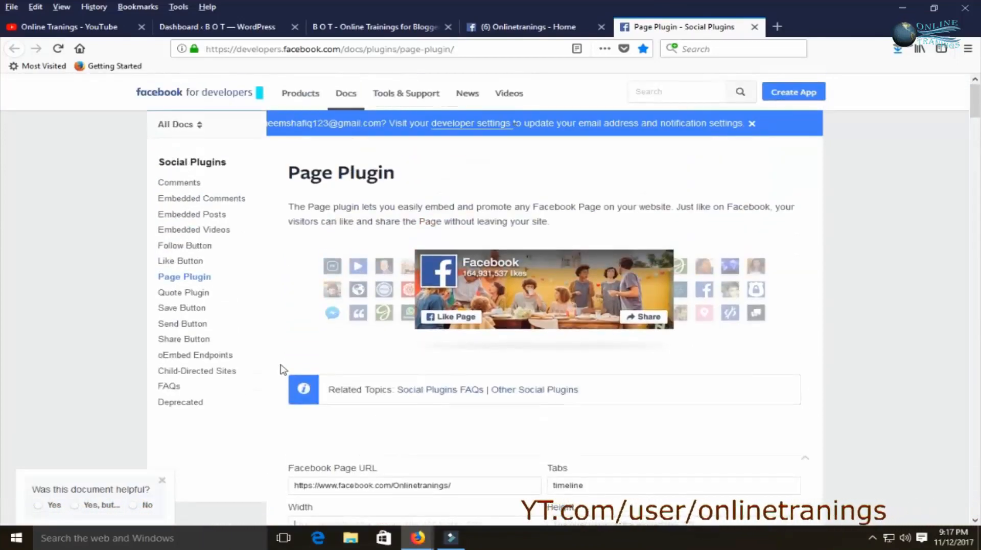
{"action": "scroll", "coordinate": [281, 368], "scroll_direction": "down", "scroll_amount": 2}
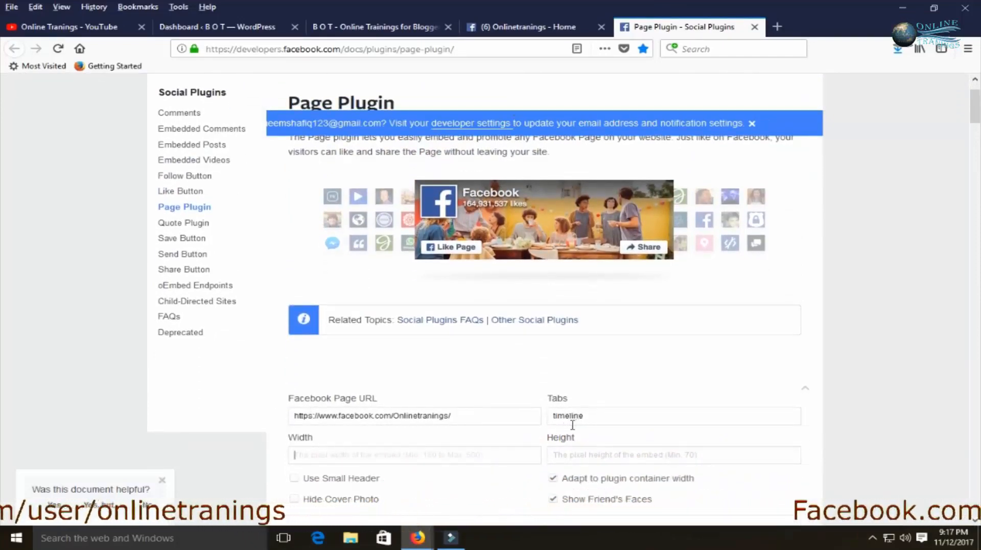
{"action": "left_click", "coordinate": [310, 453]}
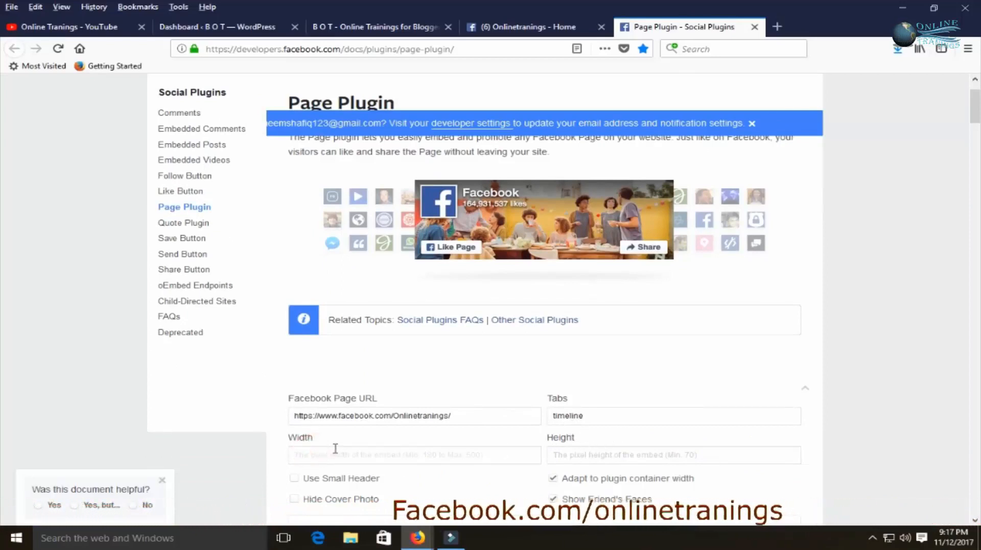
{"action": "type", "text": "300"}
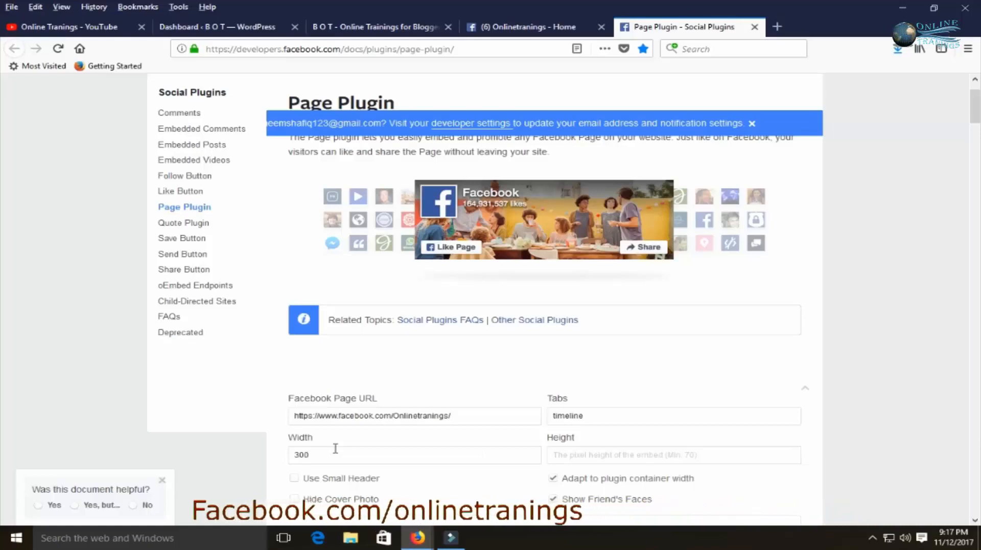
{"action": "key", "text": "Tab"}
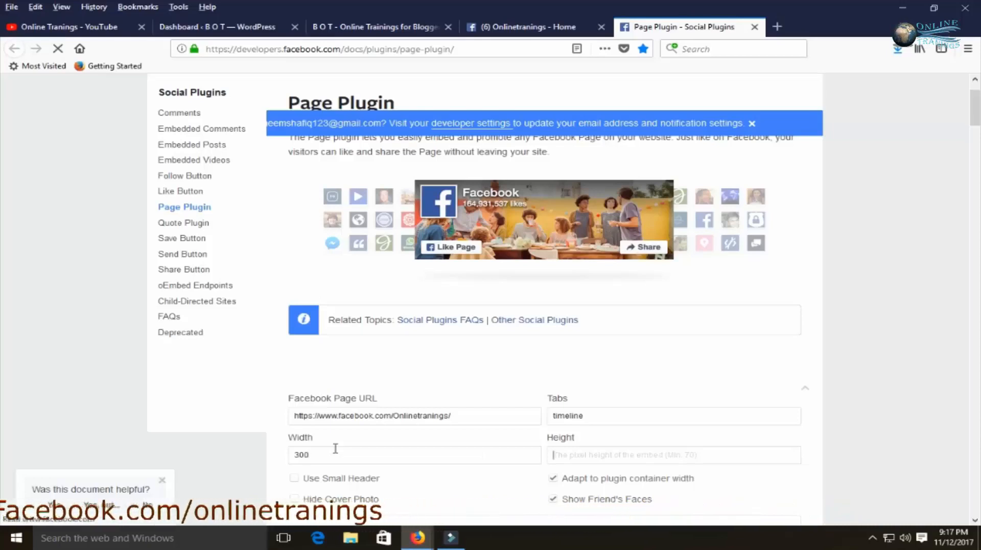
{"action": "type", "text": "280"}
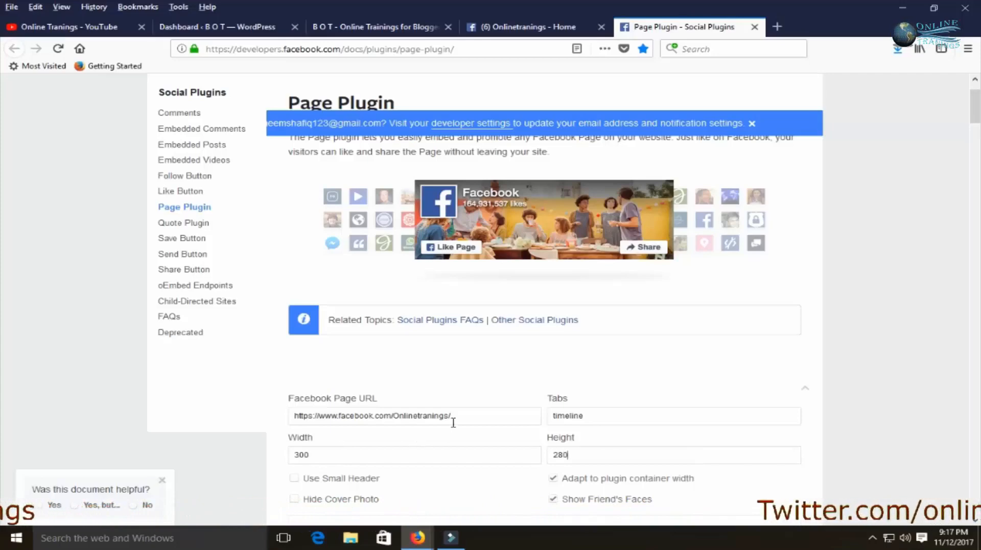
{"action": "left_click", "coordinate": [598, 367]}
{"action": "scroll", "coordinate": [605, 362], "scroll_direction": "down", "scroll_amount": 5}
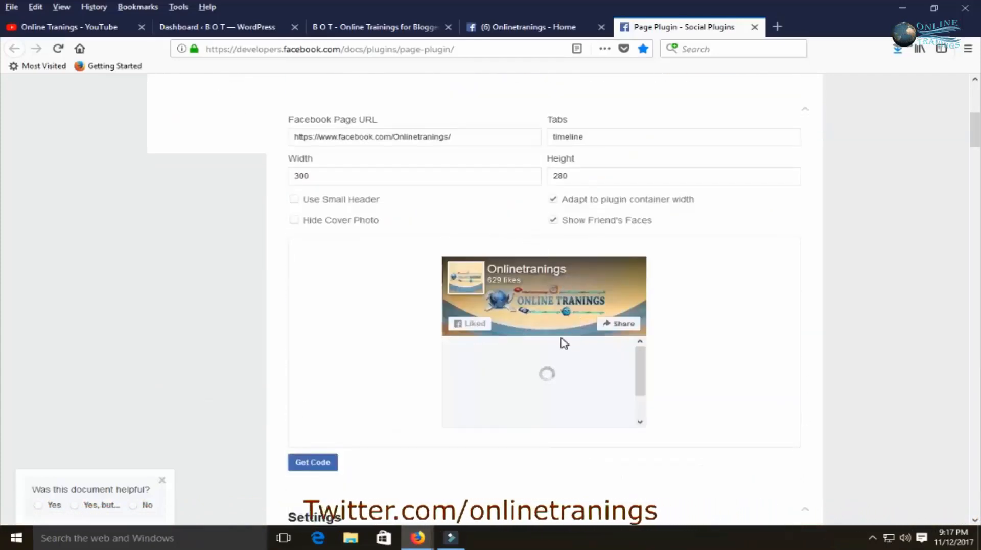
Try a height of 400 for the Page Plugin and check the preview
{"action": "scroll", "coordinate": [620, 291], "scroll_direction": "up", "scroll_amount": 3}
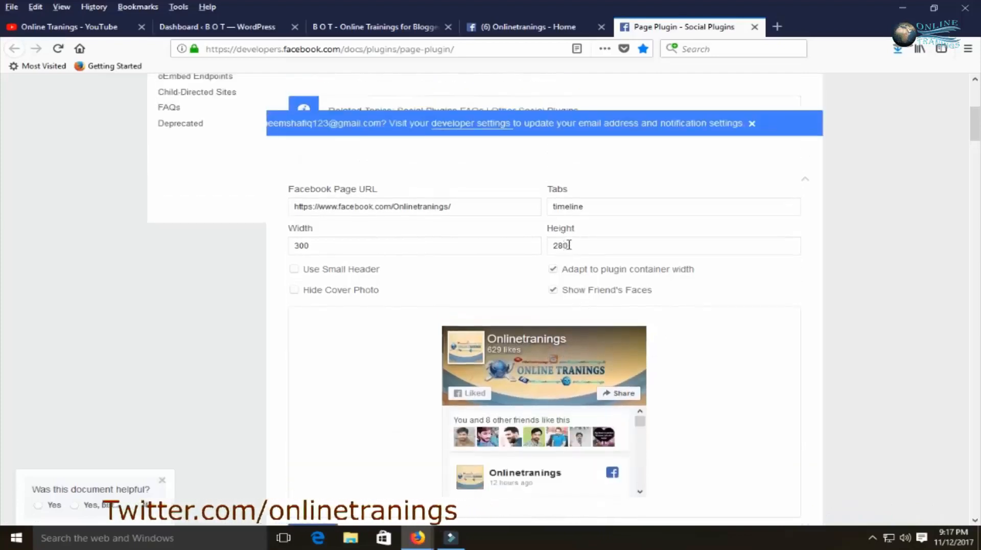
{"action": "left_click_drag", "start_coordinate": [565, 245], "coordinate": [551, 245]}
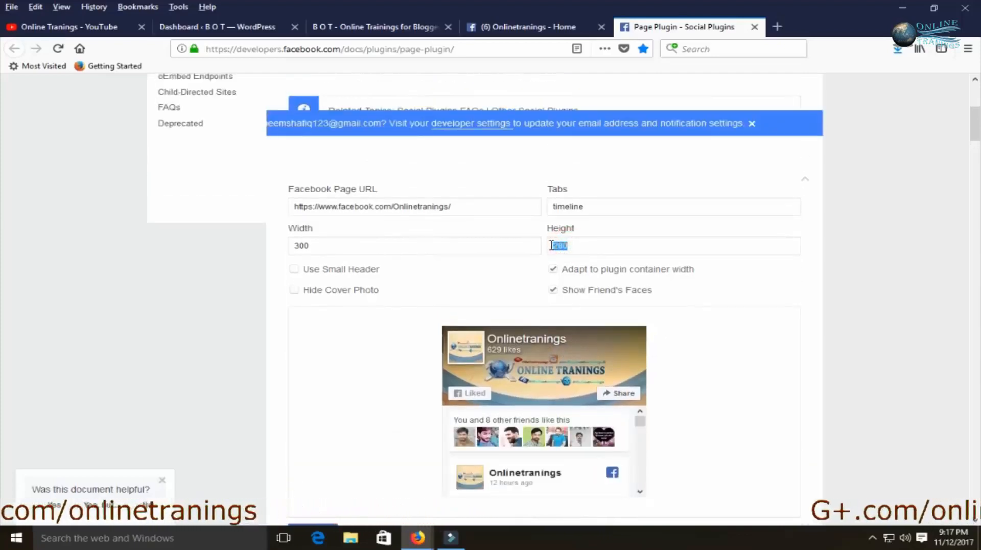
{"action": "type", "text": "400"}
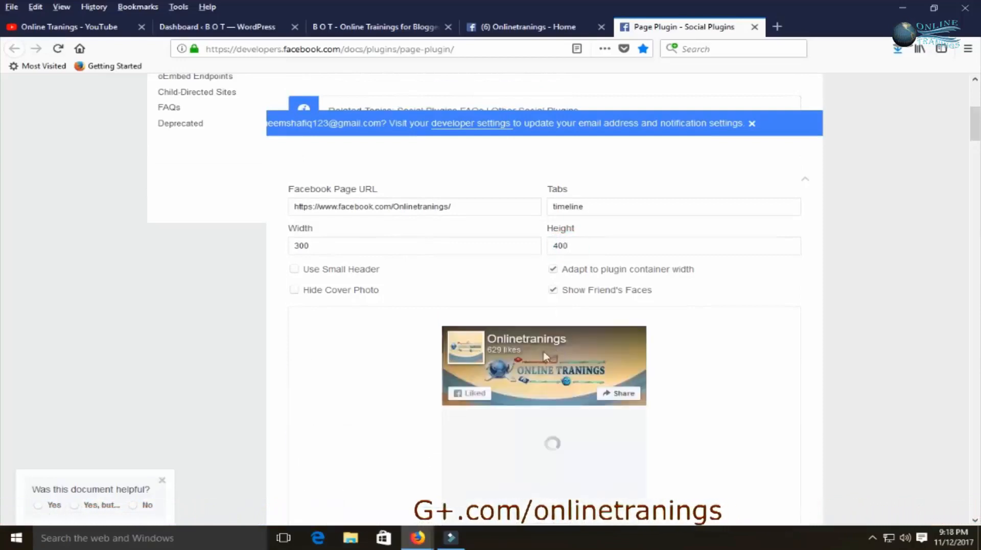
{"action": "scroll", "coordinate": [552, 406], "scroll_direction": "down", "scroll_amount": 3}
{"action": "scroll", "coordinate": [551, 407], "scroll_direction": "up", "scroll_amount": 3}
Set the Page Plugin's height to 300 and check the updated preview
{"action": "left_click", "coordinate": [571, 245]}
{"action": "key", "text": "BackSpace"}
{"action": "key", "text": "BackSpace"}
{"action": "key", "text": "BackSpace"}
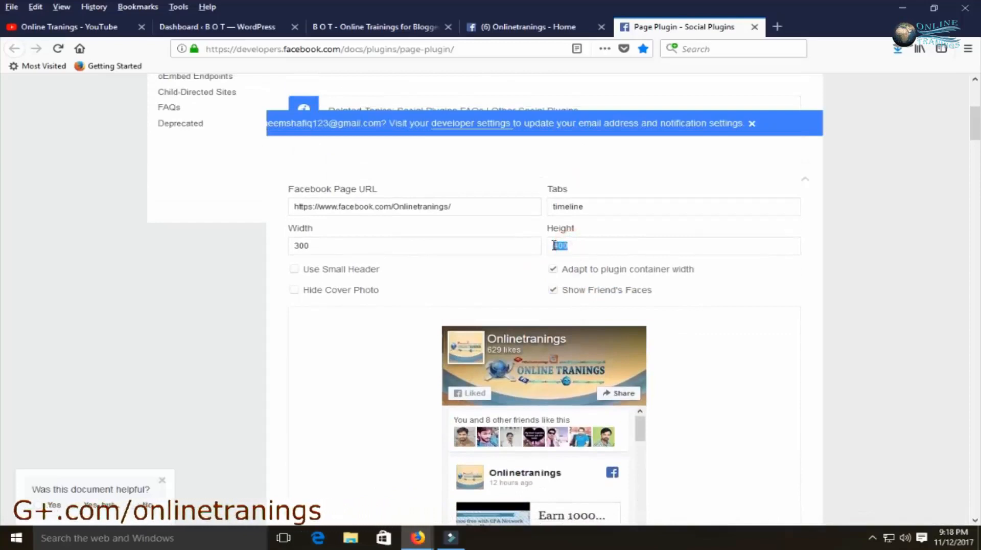
{"action": "type", "text": "500"}
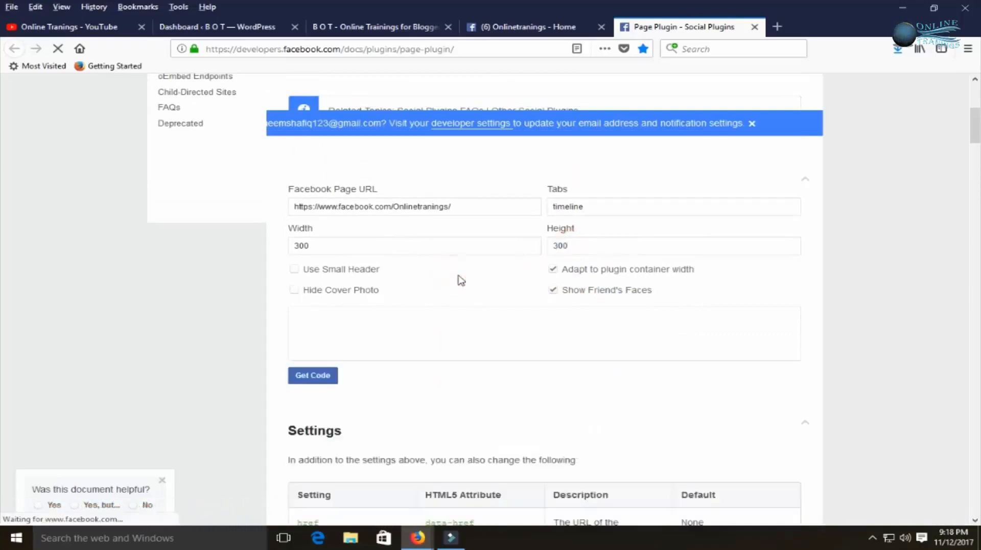
{"action": "scroll", "coordinate": [664, 307], "scroll_direction": "down", "scroll_amount": 3}
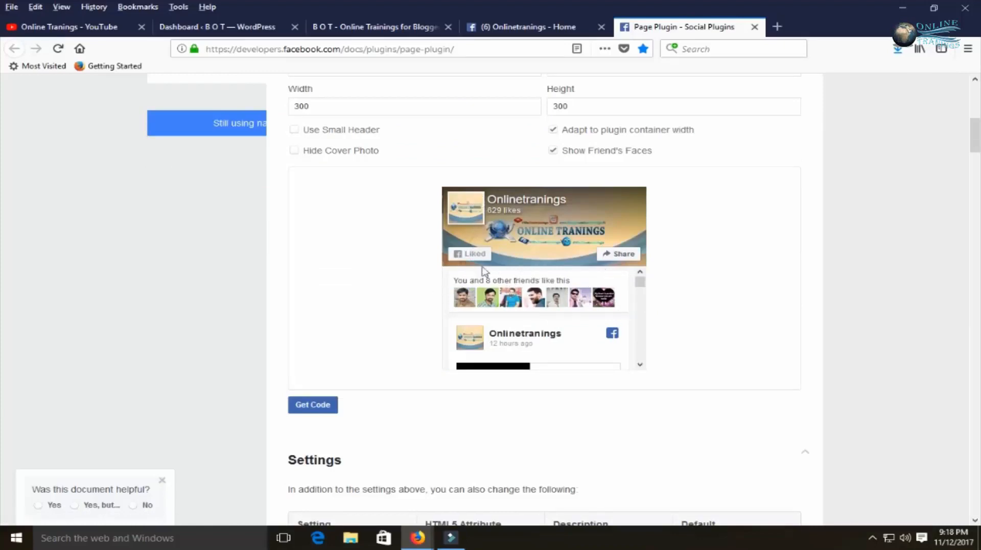
Generate the Page Plugin code and copy the Step 1 JavaScript SDK snippet
{"action": "left_click", "coordinate": [307, 411]}
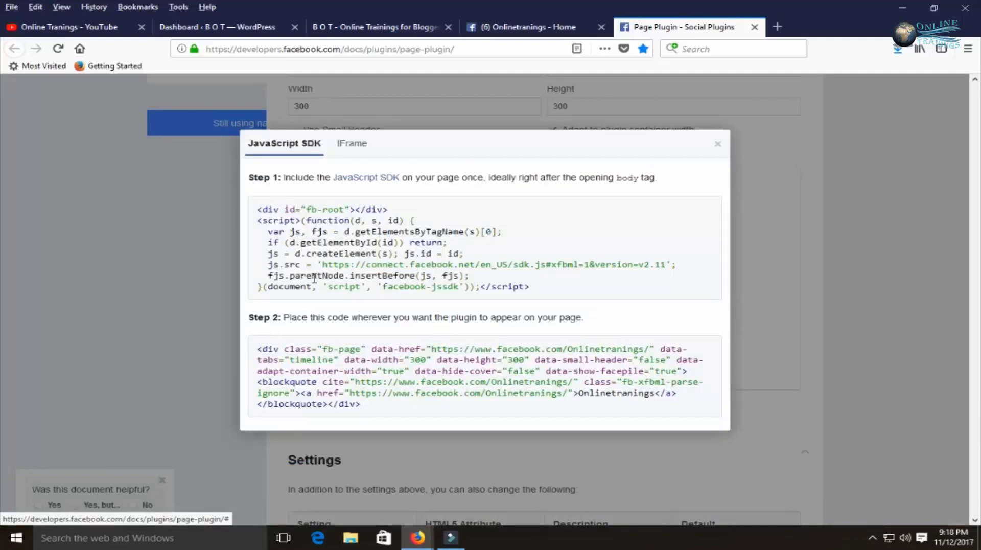
{"action": "left_click", "coordinate": [415, 256]}
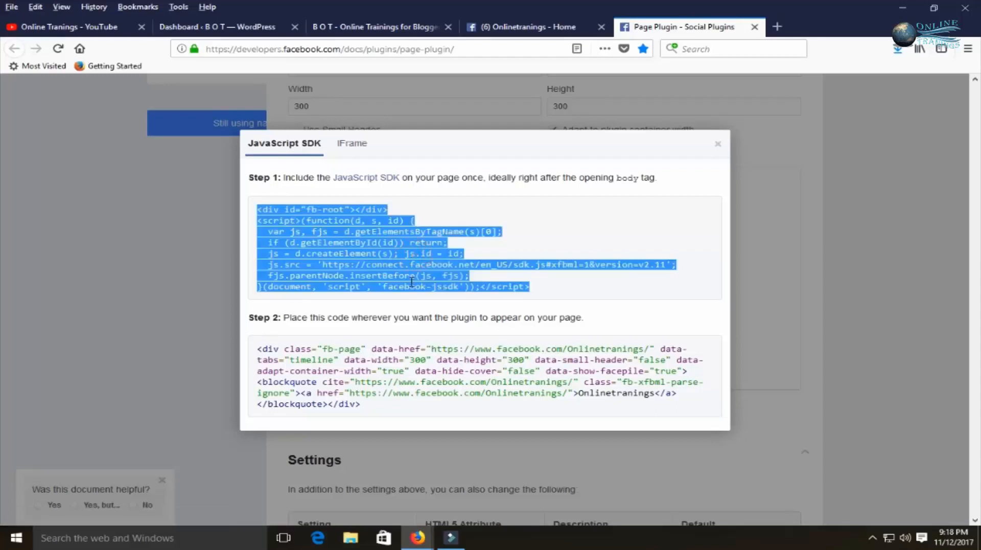
{"action": "right_click", "coordinate": [383, 246]}
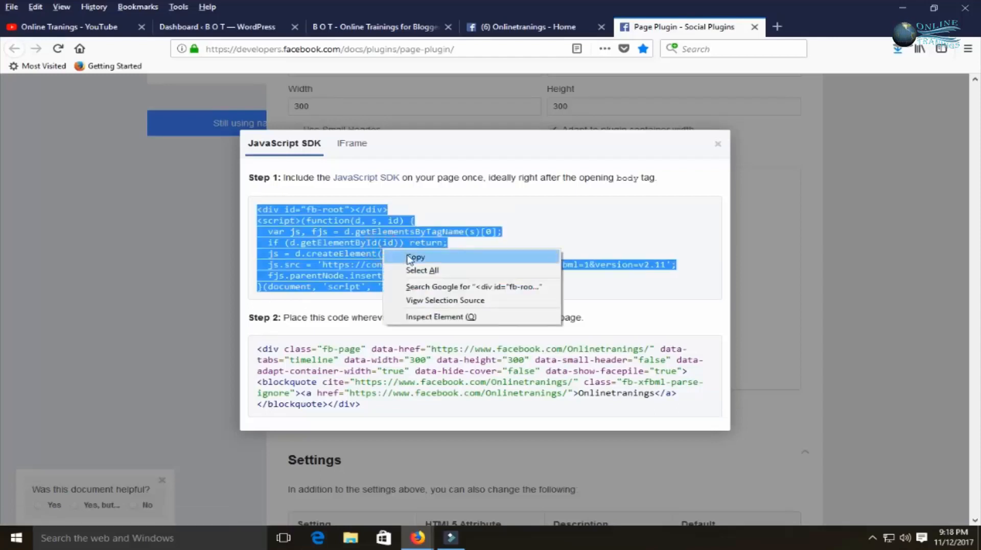
{"action": "left_click", "coordinate": [404, 255]}
Switch to the WordPress dashboard and open the Iconic One theme's Theme Header (header.php) file for editing
{"action": "left_click", "coordinate": [228, 27]}
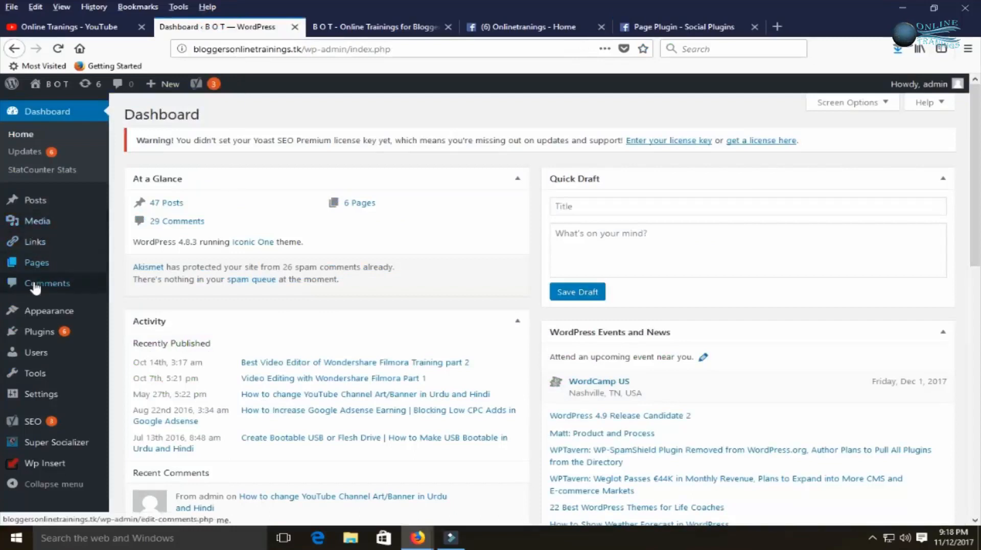
{"action": "left_click", "coordinate": [46, 317]}
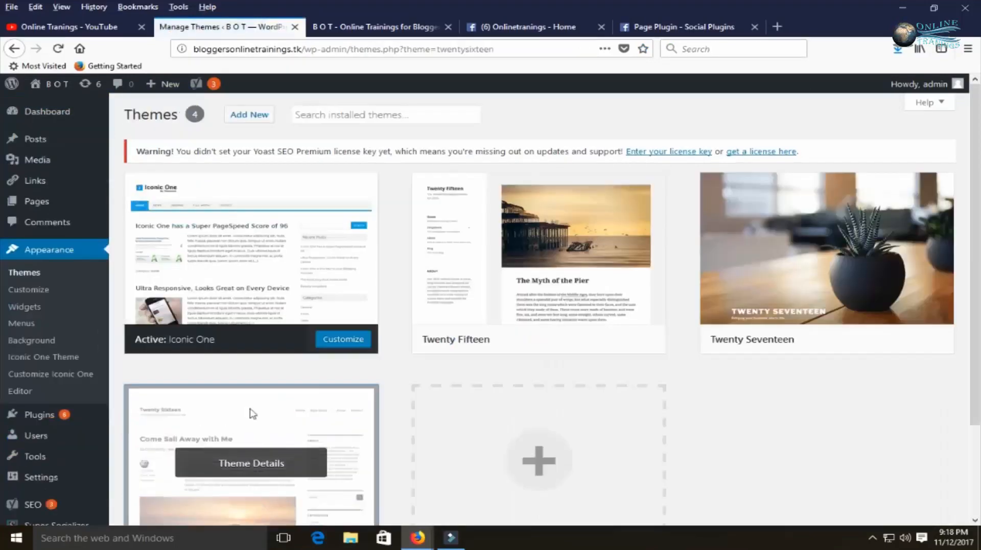
{"action": "left_click", "coordinate": [233, 419]}
{"action": "left_click", "coordinate": [23, 393]}
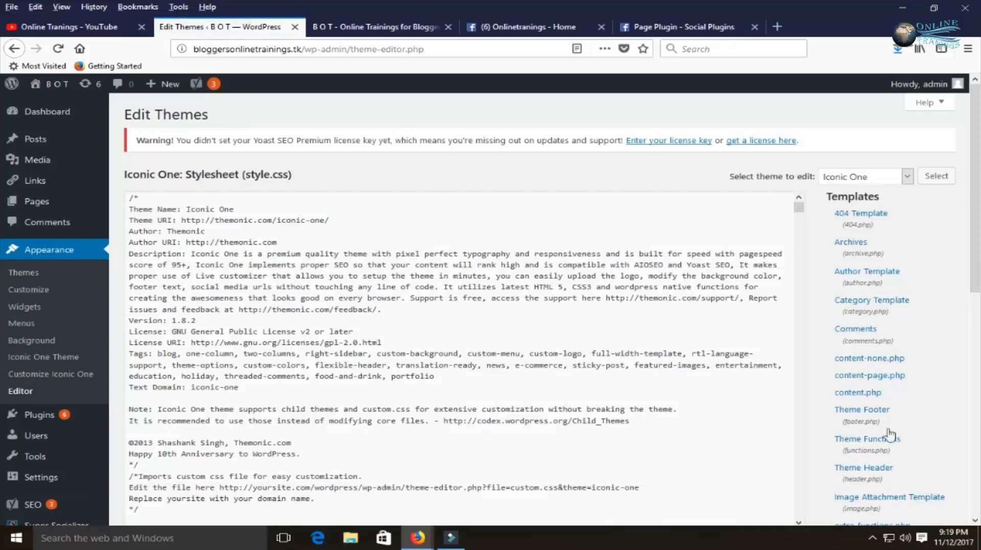
{"action": "scroll", "coordinate": [924, 439], "scroll_direction": "down", "scroll_amount": 2}
{"action": "left_click", "coordinate": [858, 401]}
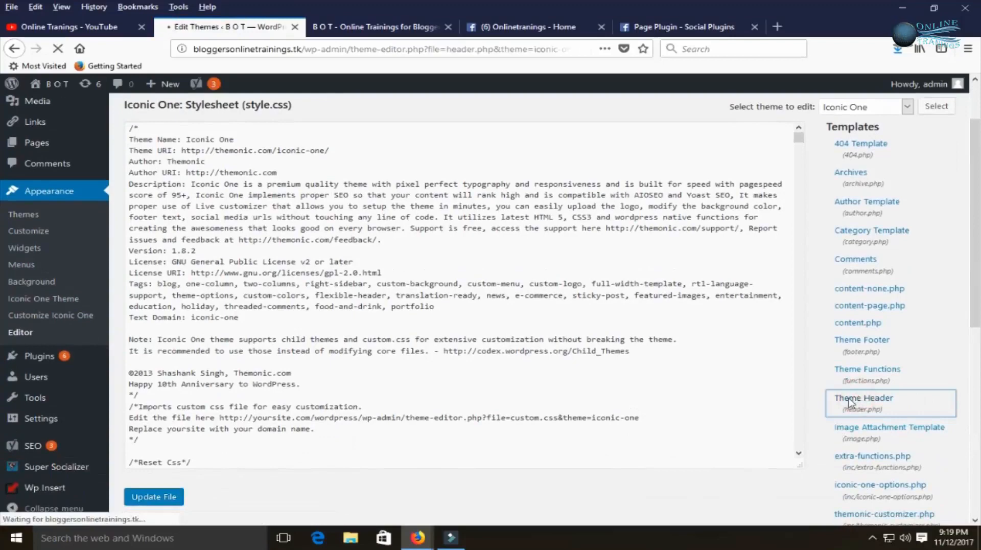
Find "<body" in header.php, paste the SDK code on a new line after the opening body tag, and update the file
{"action": "left_click", "coordinate": [320, 355]}
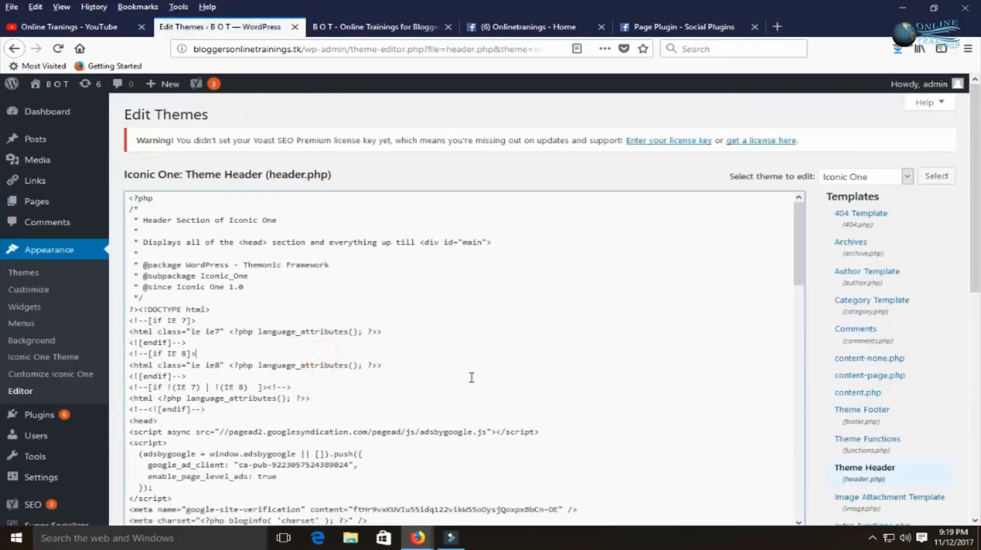
{"action": "key", "text": "ctrl+f"}
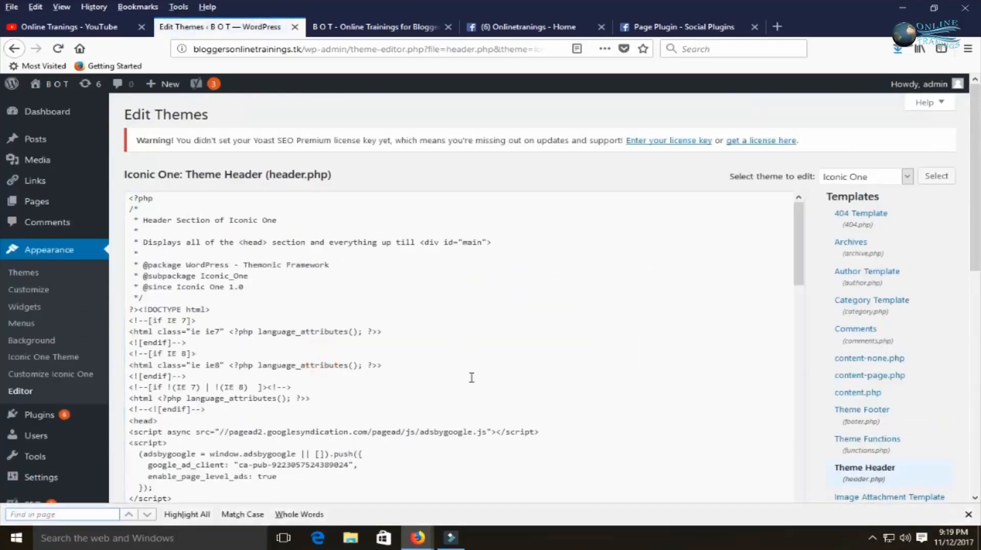
{"action": "type", "text": "<body"}
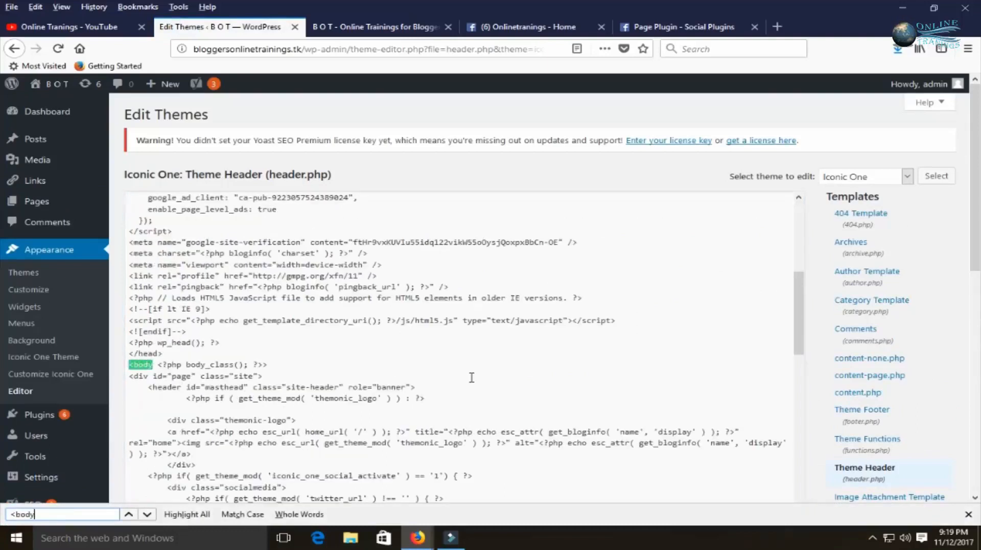
{"action": "left_click", "coordinate": [269, 364]}
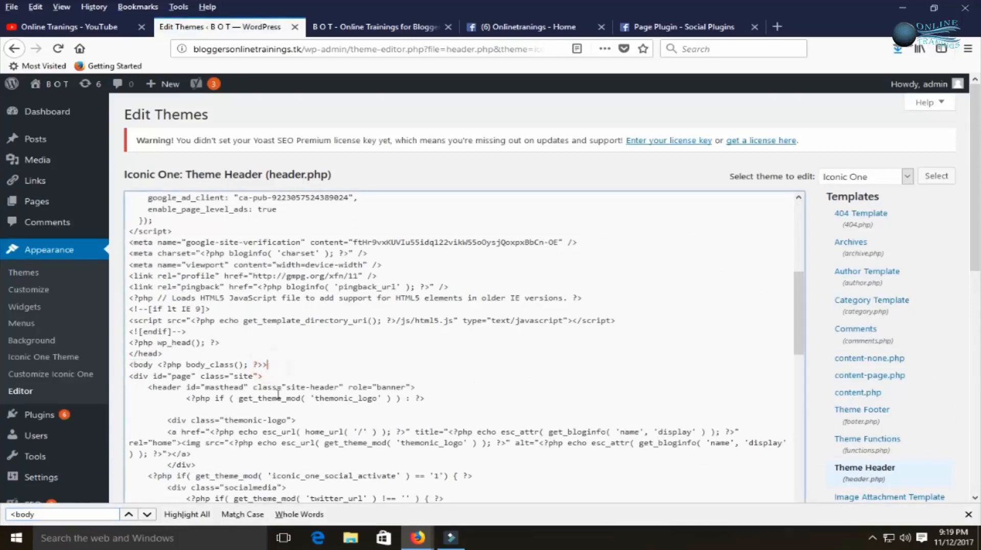
{"action": "key", "text": "Return"}
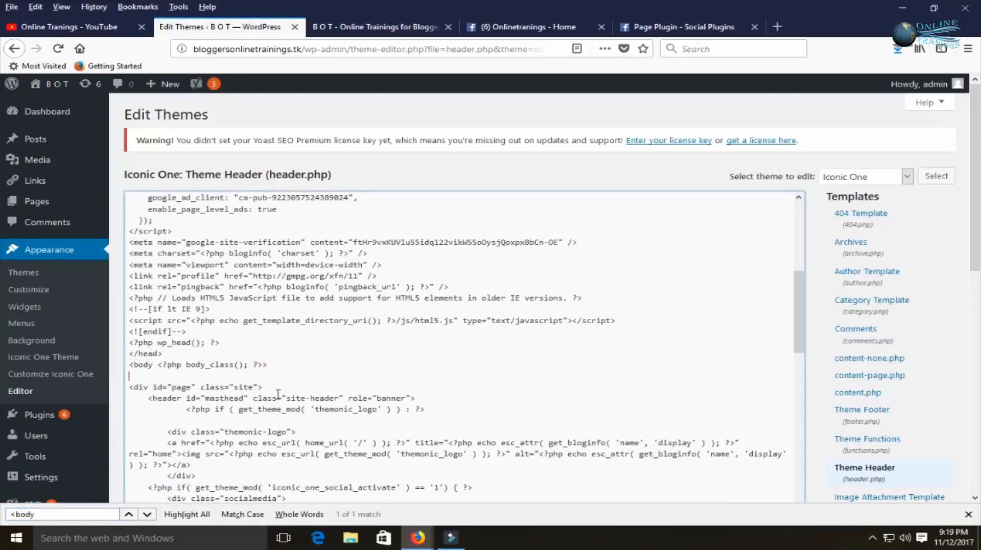
{"action": "key", "text": "ctrl+v"}
{"action": "scroll", "coordinate": [476, 381], "scroll_direction": "down", "scroll_amount": 5}
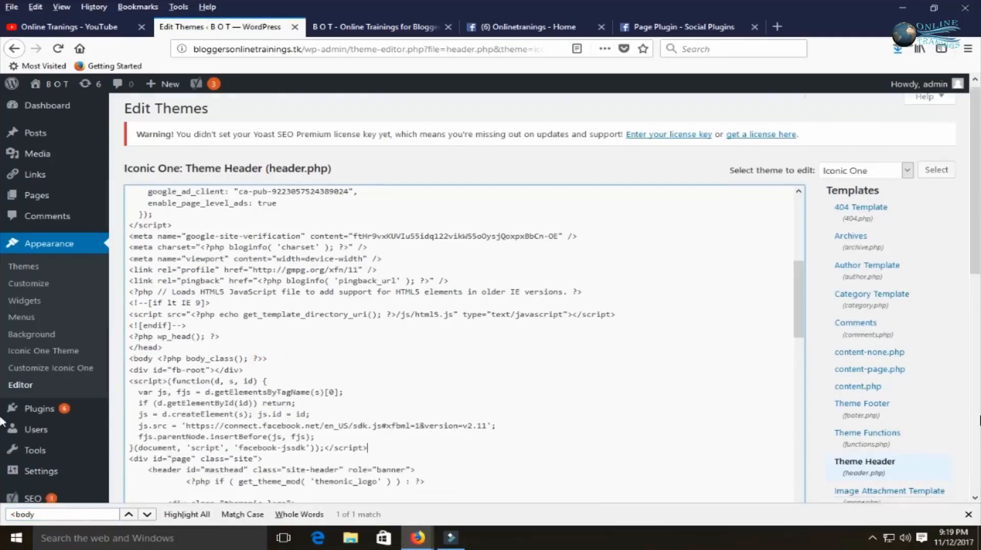
{"action": "left_click", "coordinate": [146, 312]}
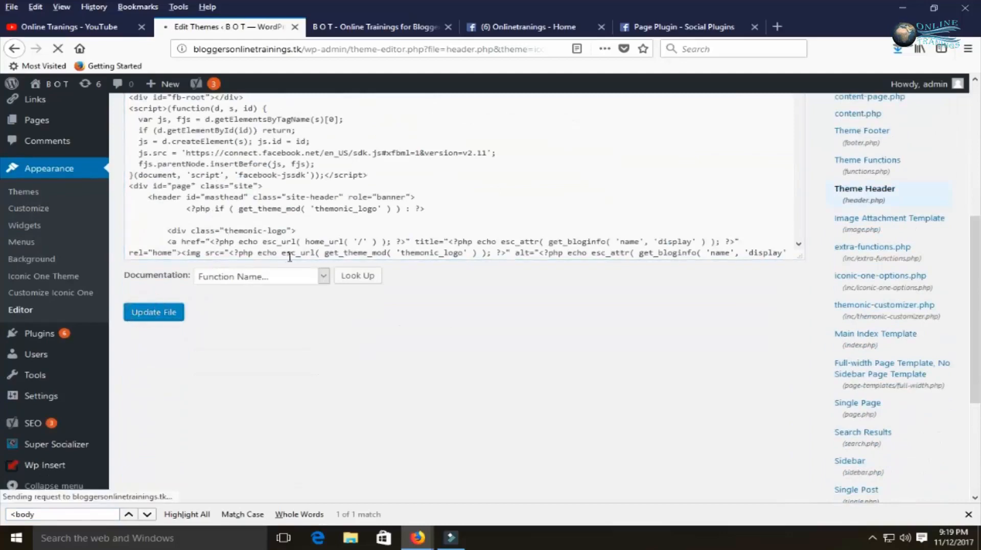
Close the old site tab and load bloggersonlinetrainings.tk in a new tab
{"action": "left_click", "coordinate": [412, 26]}
{"action": "left_click", "coordinate": [447, 27]}
{"action": "left_click", "coordinate": [257, 27]}
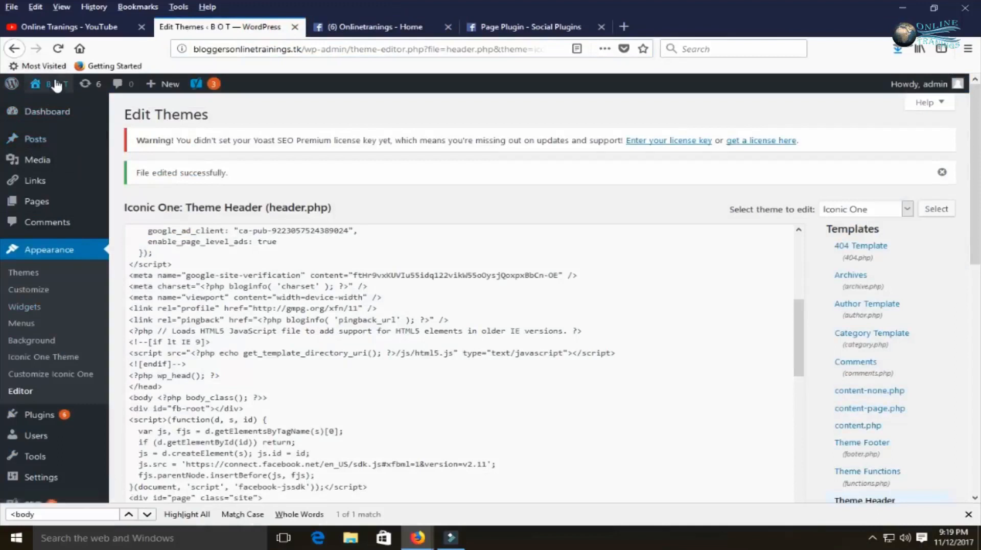
{"action": "right_click", "coordinate": [54, 89]}
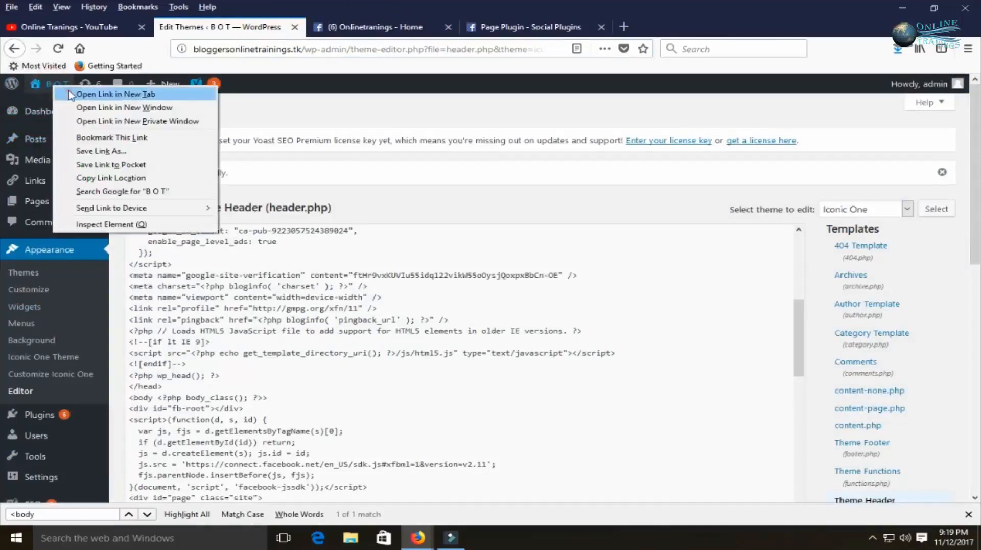
{"action": "left_click", "coordinate": [82, 95]}
{"action": "left_click", "coordinate": [366, 29]}
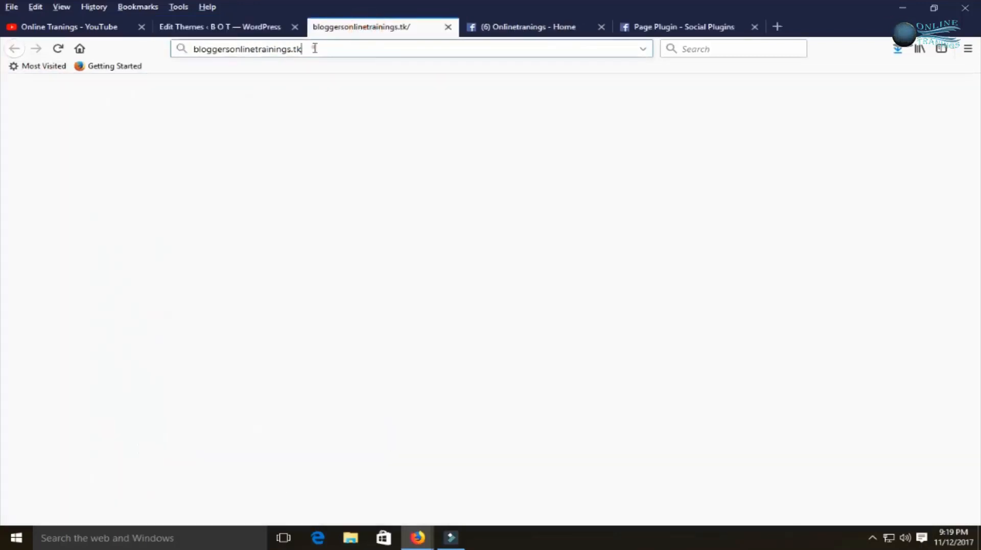
{"action": "left_click", "coordinate": [313, 48]}
{"action": "key", "text": "Return"}
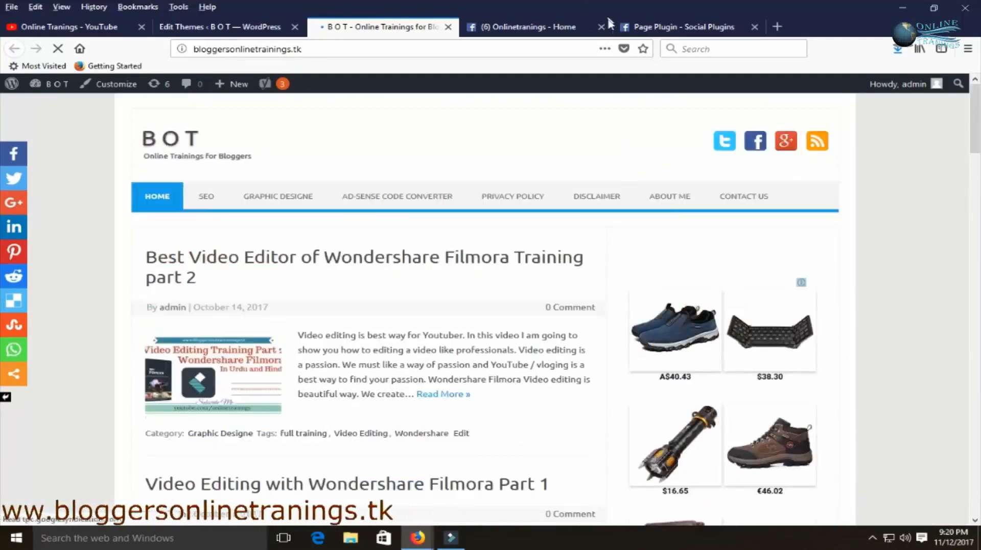
Return to the Page Plugin code dialog and copy the Step 2 fb-page snippet
{"action": "left_click", "coordinate": [674, 27]}
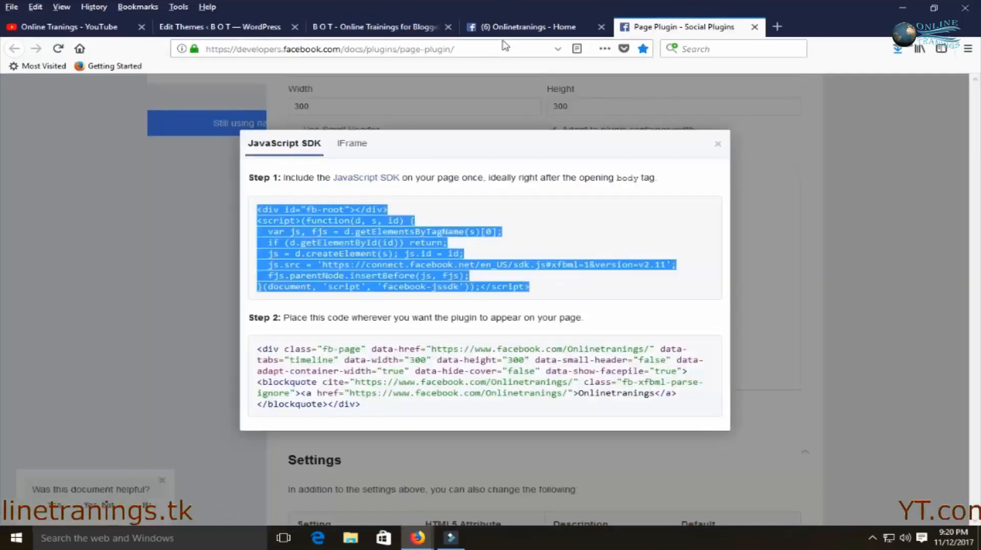
{"action": "left_click", "coordinate": [485, 390]}
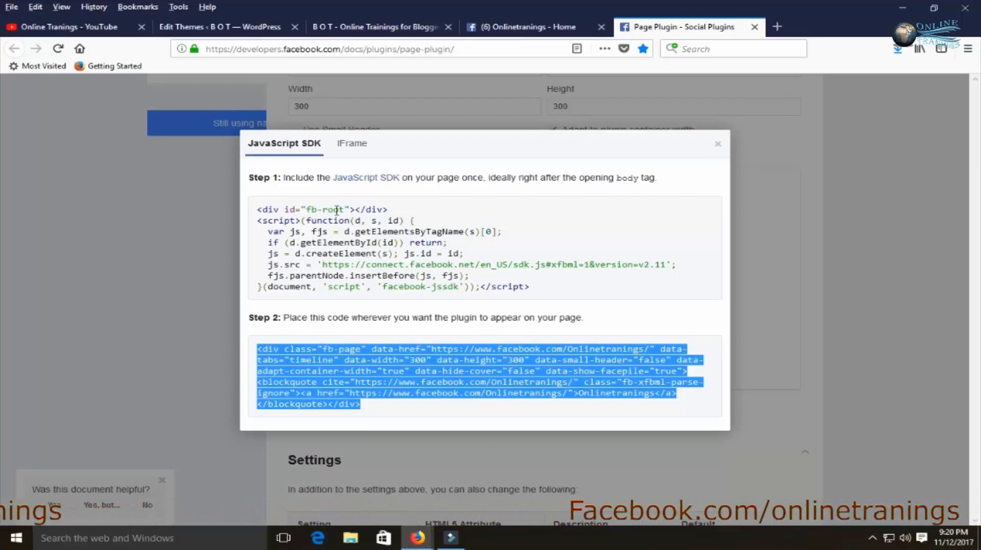
Check the site's sidebar, then add a Text widget to the Main Sidebar in WordPress
{"action": "left_click", "coordinate": [398, 26]}
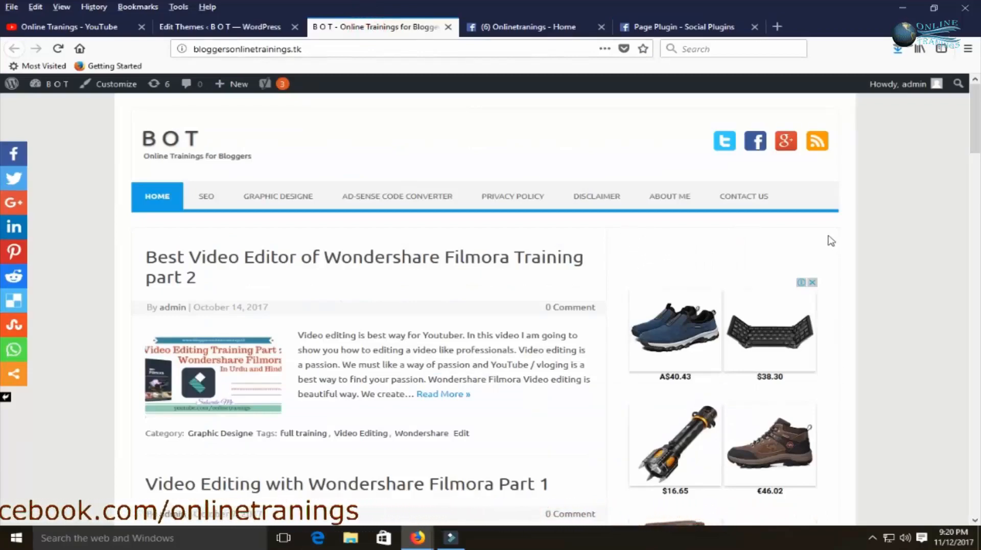
{"action": "left_click", "coordinate": [219, 26]}
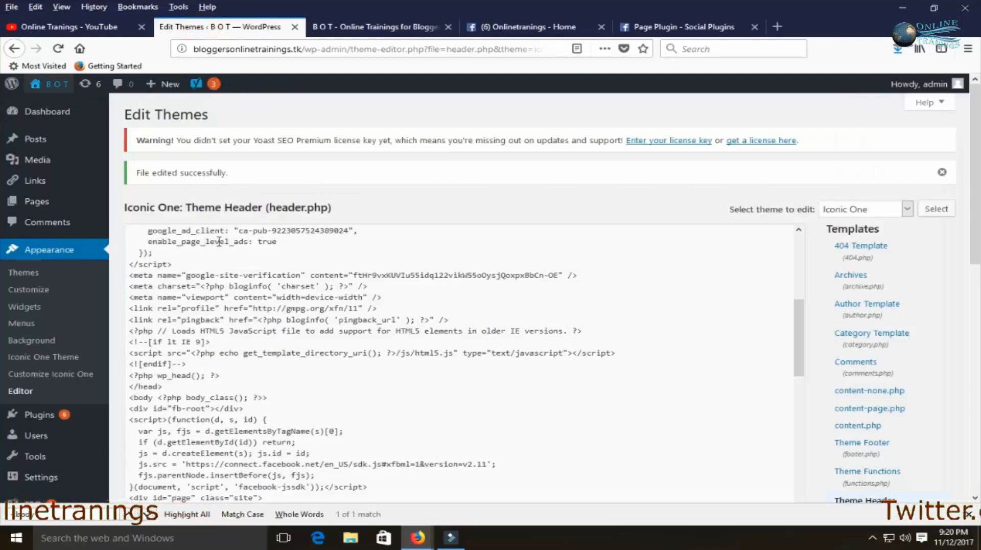
{"action": "left_click", "coordinate": [43, 310]}
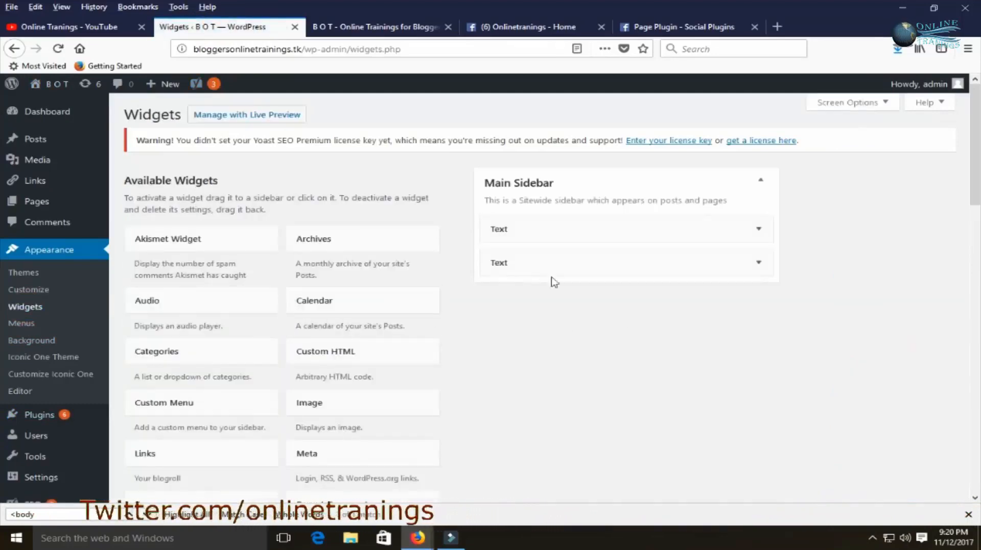
{"action": "scroll", "coordinate": [488, 331], "scroll_direction": "down", "scroll_amount": 10}
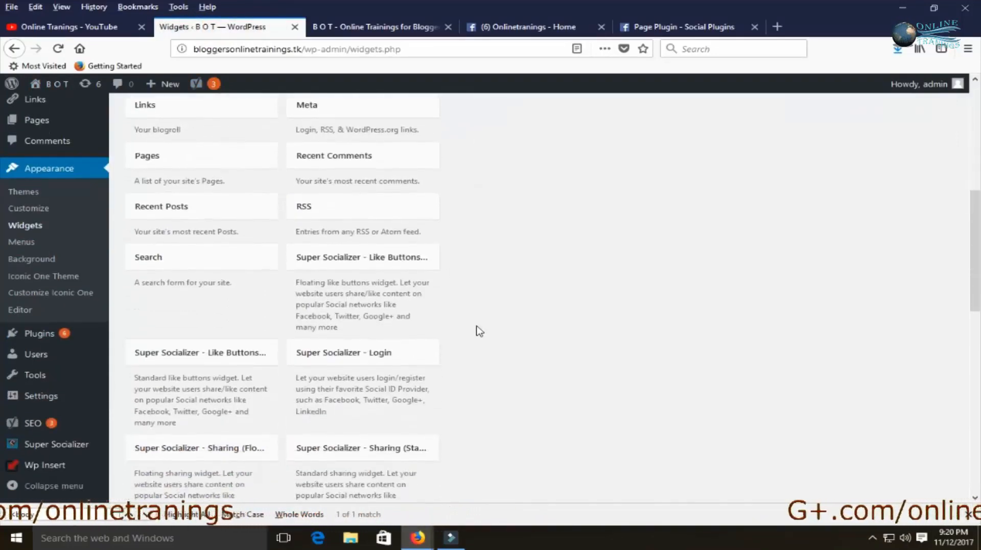
{"action": "scroll", "coordinate": [479, 331], "scroll_direction": "down", "scroll_amount": 3}
{"action": "scroll", "coordinate": [460, 328], "scroll_direction": "up", "scroll_amount": 2}
{"action": "left_click", "coordinate": [348, 276]}
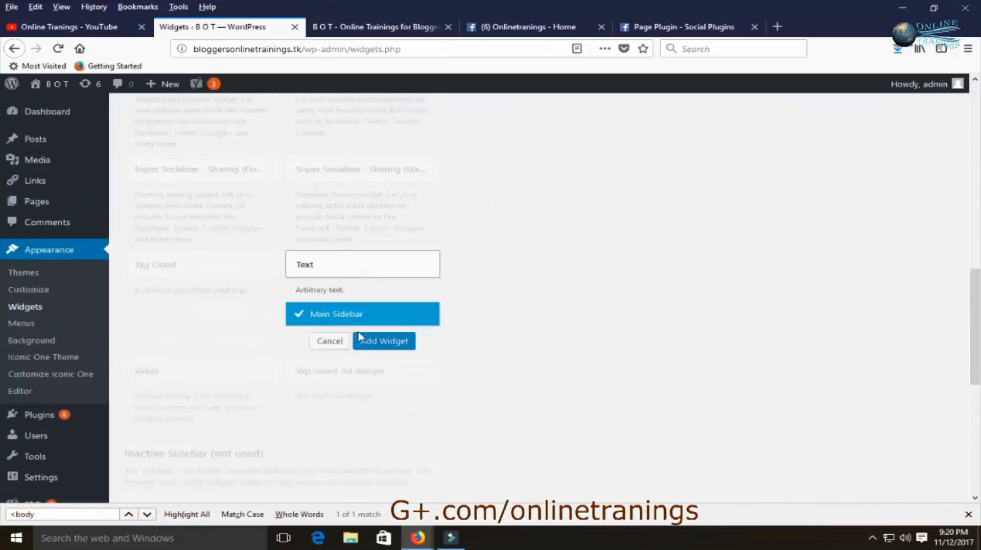
{"action": "left_click", "coordinate": [379, 343]}
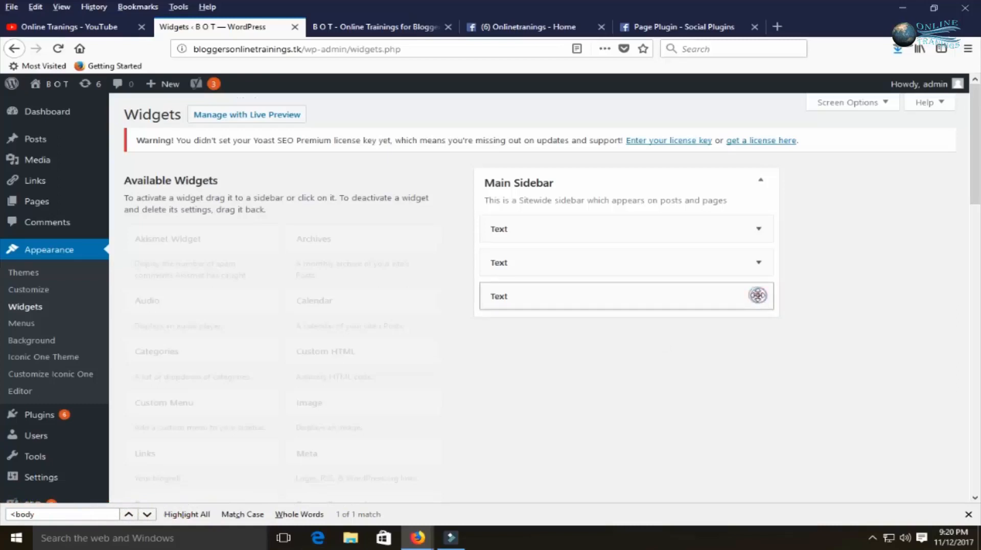
Paste the copied fb-page code into the content of the new Text widget in the Main Sidebar
{"action": "scroll", "coordinate": [758, 295], "scroll_direction": "down", "scroll_amount": 1}
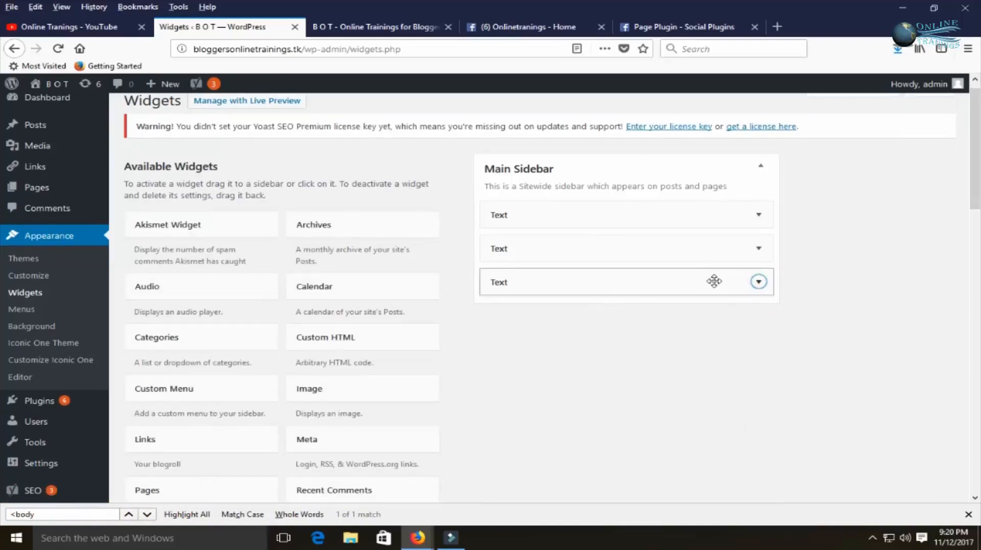
{"action": "left_click", "coordinate": [756, 282]}
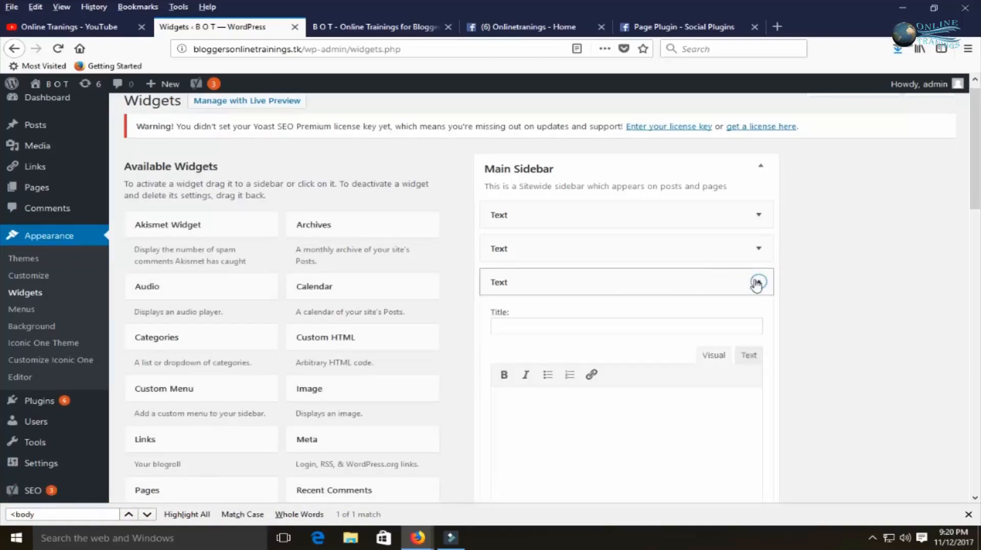
{"action": "left_click", "coordinate": [608, 403]}
{"action": "right_click", "coordinate": [609, 403]}
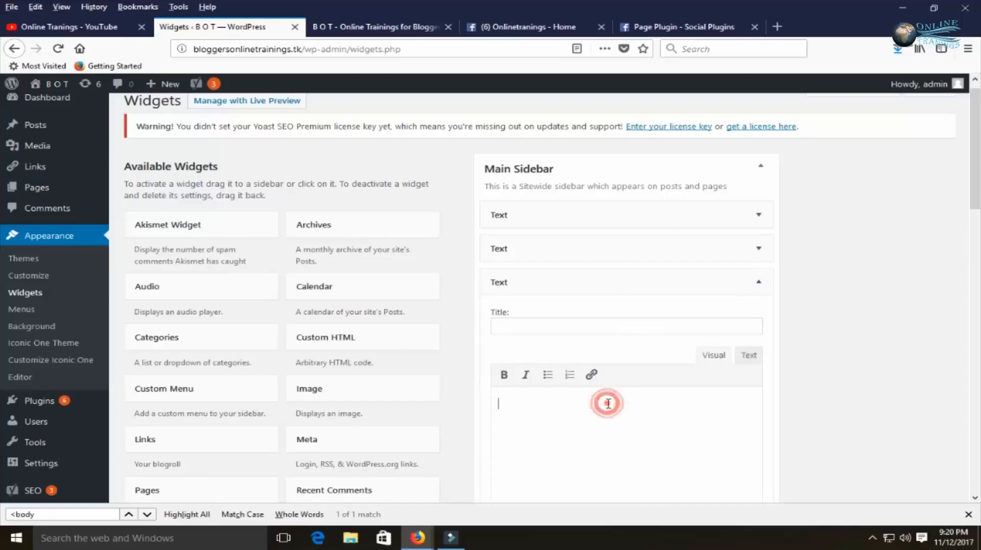
{"action": "left_click", "coordinate": [639, 458]}
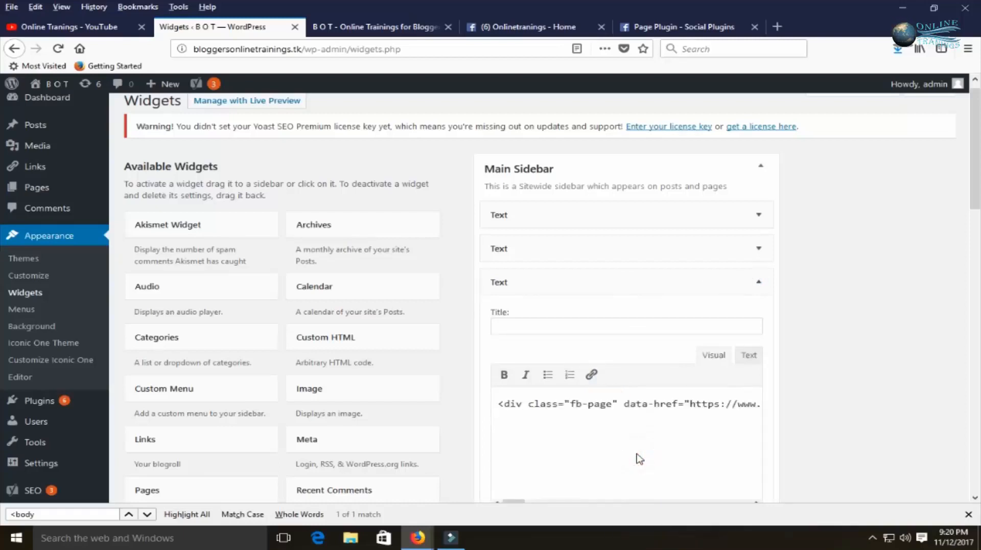
{"action": "scroll", "coordinate": [658, 454], "scroll_direction": "down", "scroll_amount": 2}
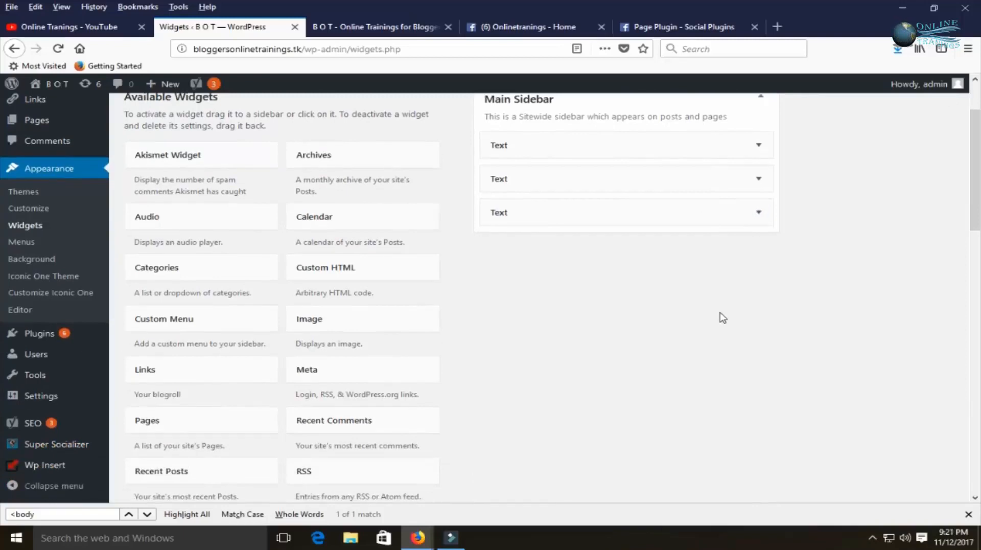
Reopen the third Text widget, switch its editor from Visual to Text mode, and save the widget
{"action": "scroll", "coordinate": [736, 306], "scroll_direction": "up", "scroll_amount": 2}
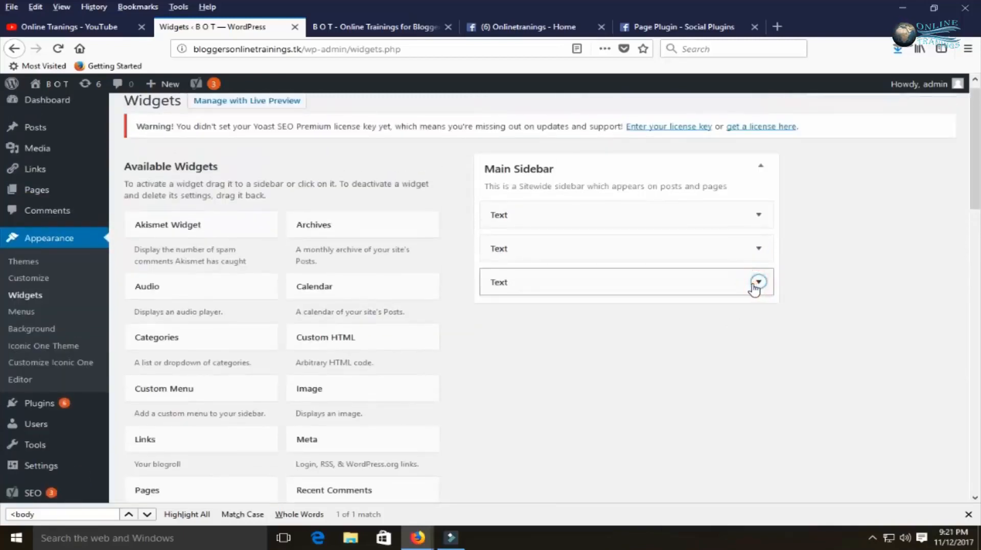
{"action": "left_click", "coordinate": [755, 284]}
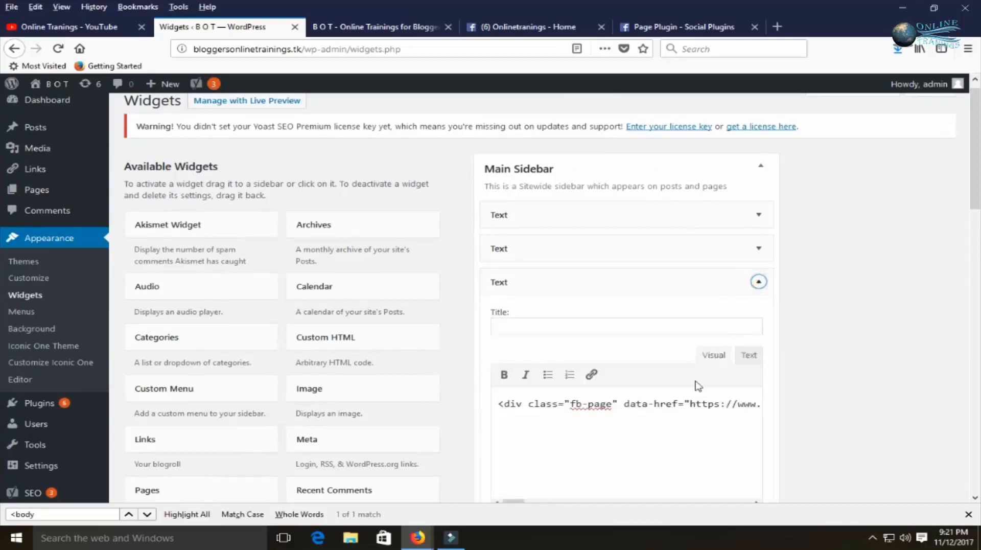
{"action": "scroll", "coordinate": [697, 398], "scroll_direction": "down", "scroll_amount": 3}
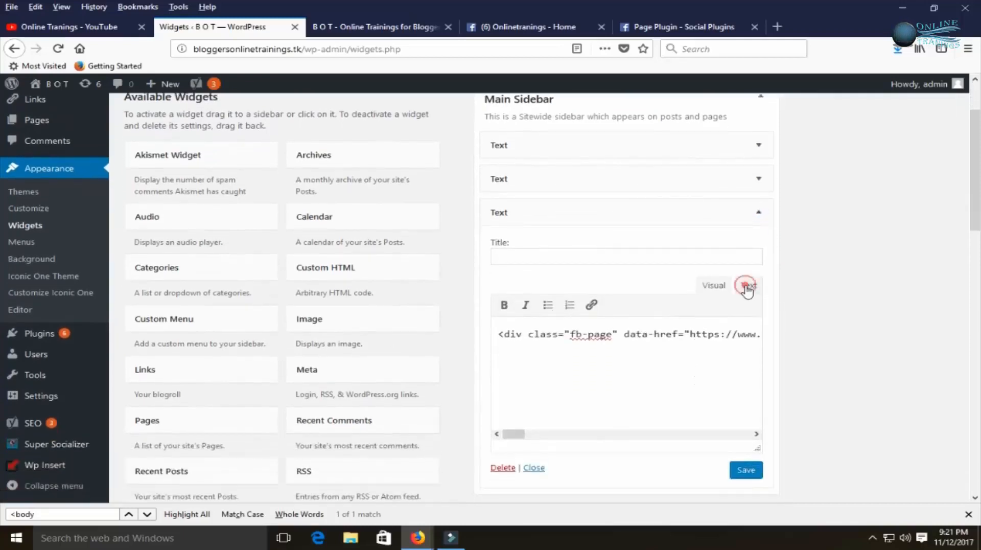
{"action": "left_click", "coordinate": [747, 286]}
{"action": "left_click", "coordinate": [745, 471]}
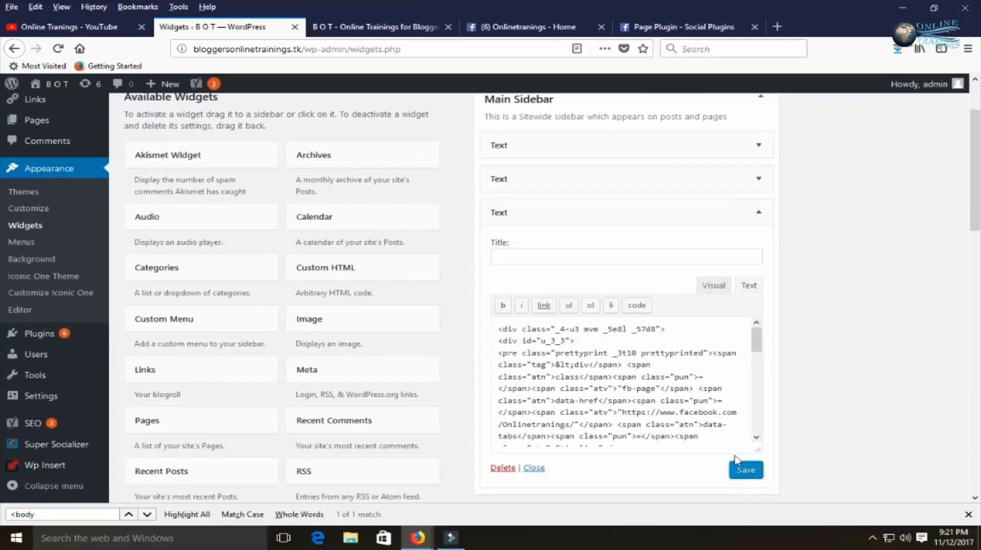
Close the third Text widget and move it to the first position in the Main Sidebar
{"action": "left_click", "coordinate": [526, 467]}
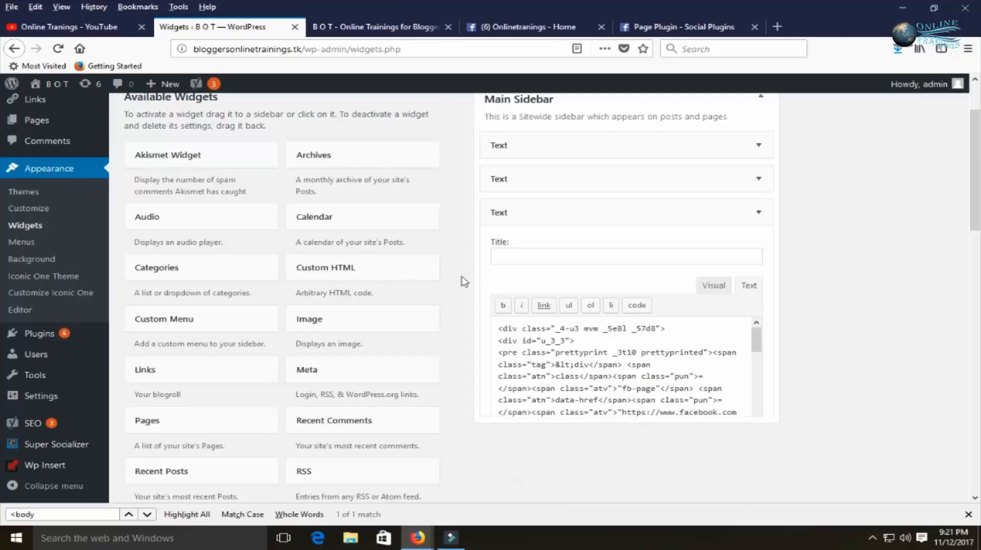
{"action": "left_click", "coordinate": [758, 212]}
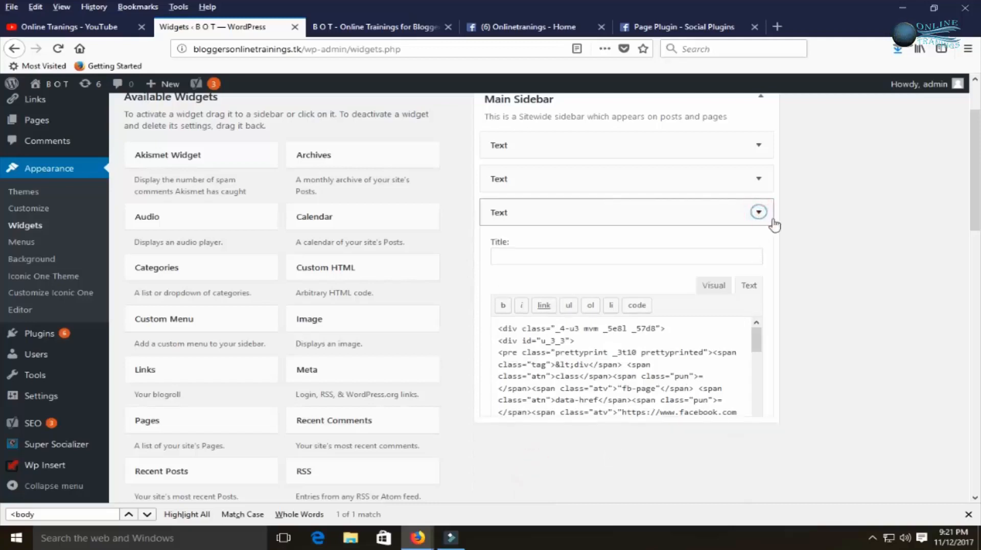
{"action": "left_click", "coordinate": [535, 212]}
{"action": "left_click_drag", "start_coordinate": [535, 212], "coordinate": [533, 140]}
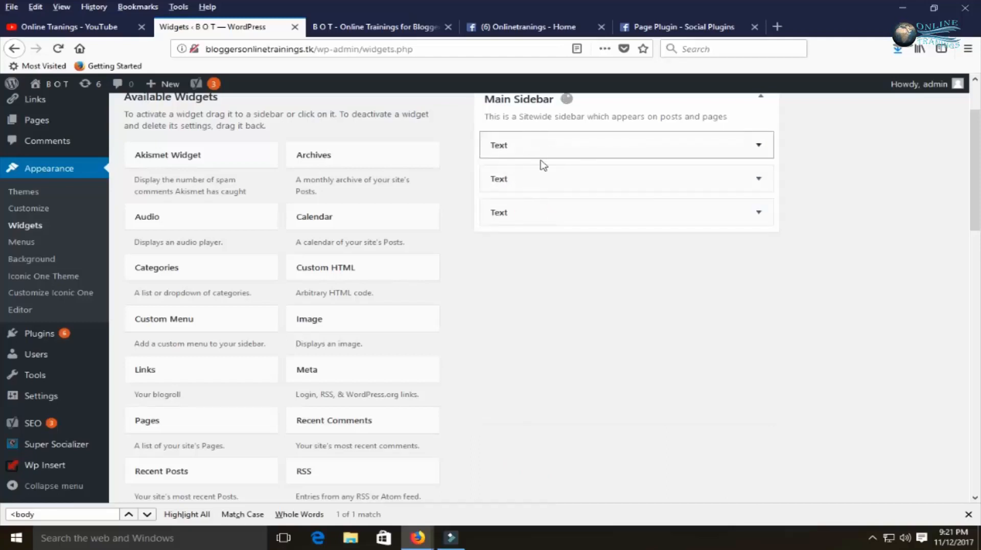
Reload the B O T site's home page and check how the repositioned Text widget displays in the sidebar
{"action": "scroll", "coordinate": [521, 243], "scroll_direction": "up", "scroll_amount": 2}
{"action": "scroll", "coordinate": [416, 238], "scroll_direction": "down", "scroll_amount": 4}
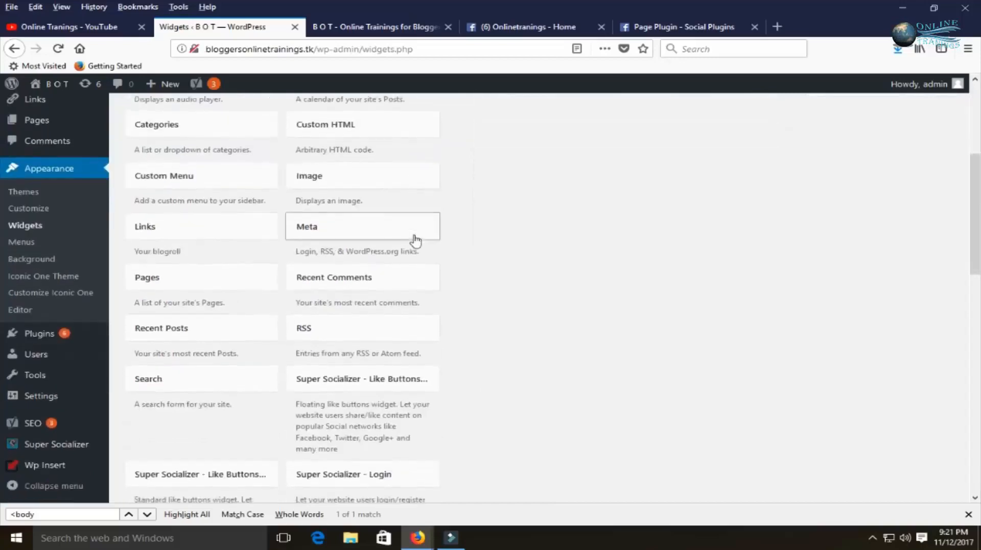
{"action": "scroll", "coordinate": [416, 240], "scroll_direction": "down", "scroll_amount": 5}
{"action": "left_click", "coordinate": [375, 27]}
{"action": "left_click", "coordinate": [354, 48]}
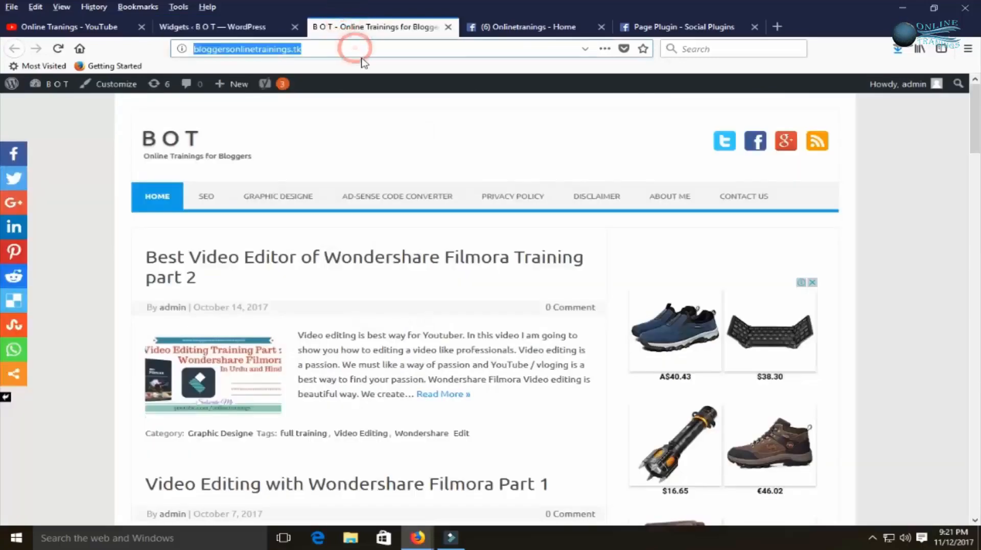
{"action": "key", "text": "Return"}
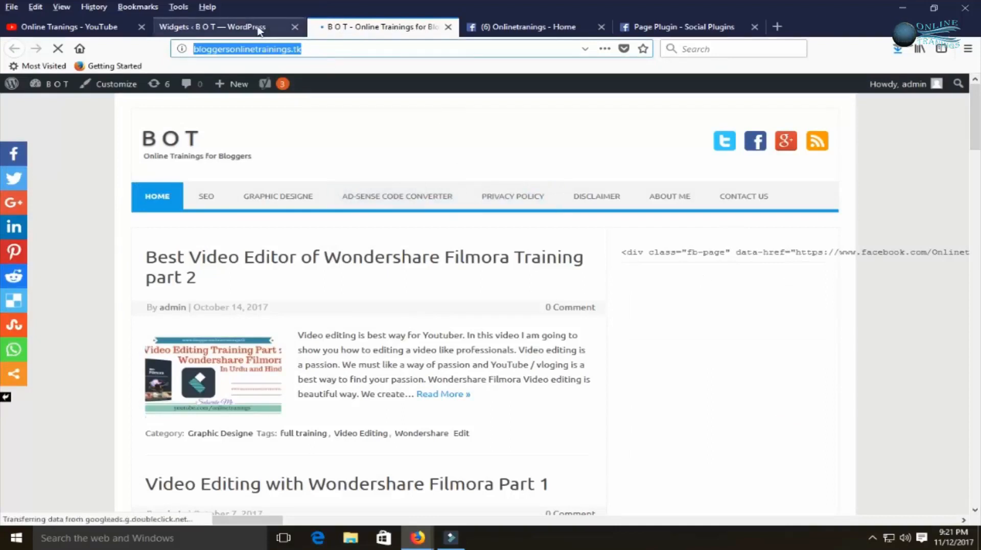
Return to WordPress, decline caret browsing, and open the theme Editor for the Iconic One theme
{"action": "left_click", "coordinate": [258, 29]}
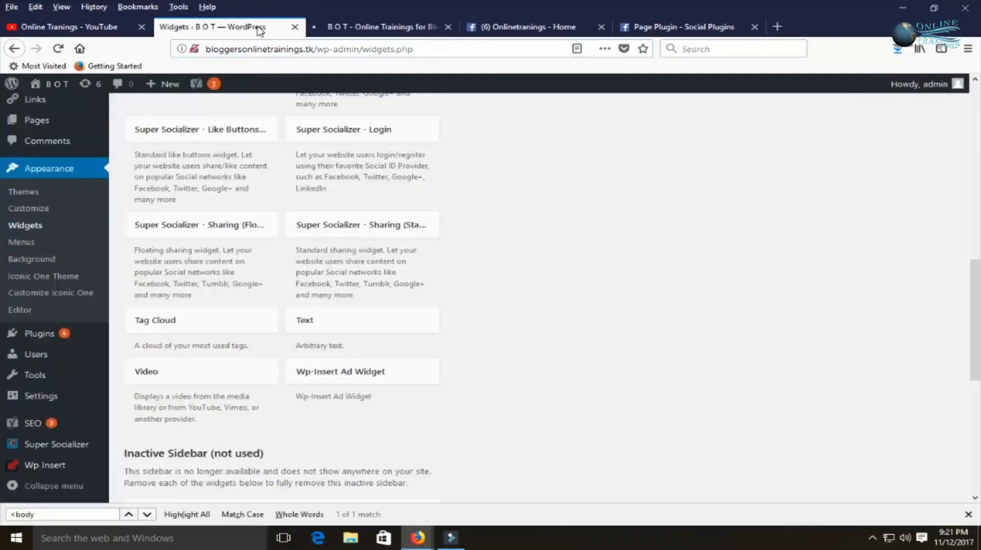
{"action": "key", "text": "F7"}
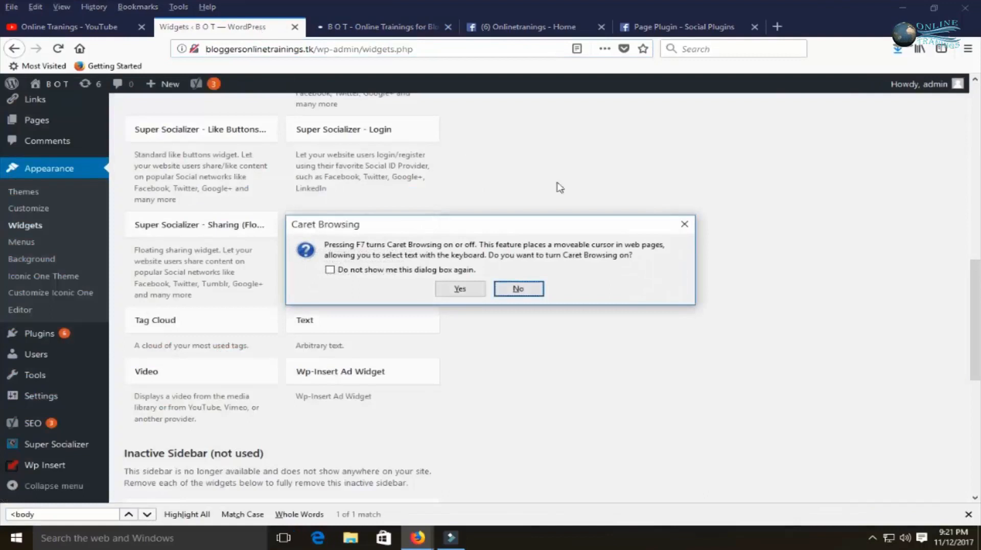
{"action": "left_click", "coordinate": [534, 289]}
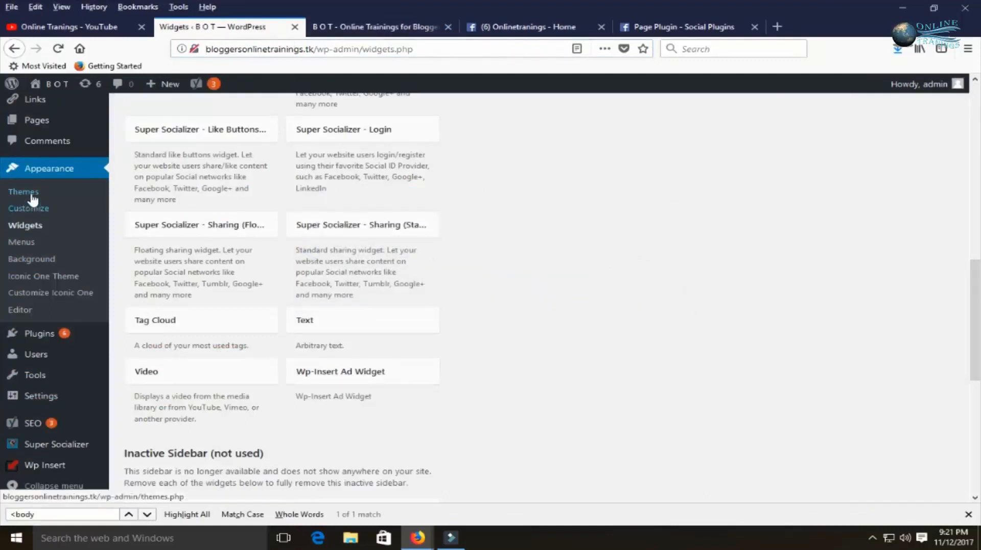
{"action": "left_click", "coordinate": [24, 309]}
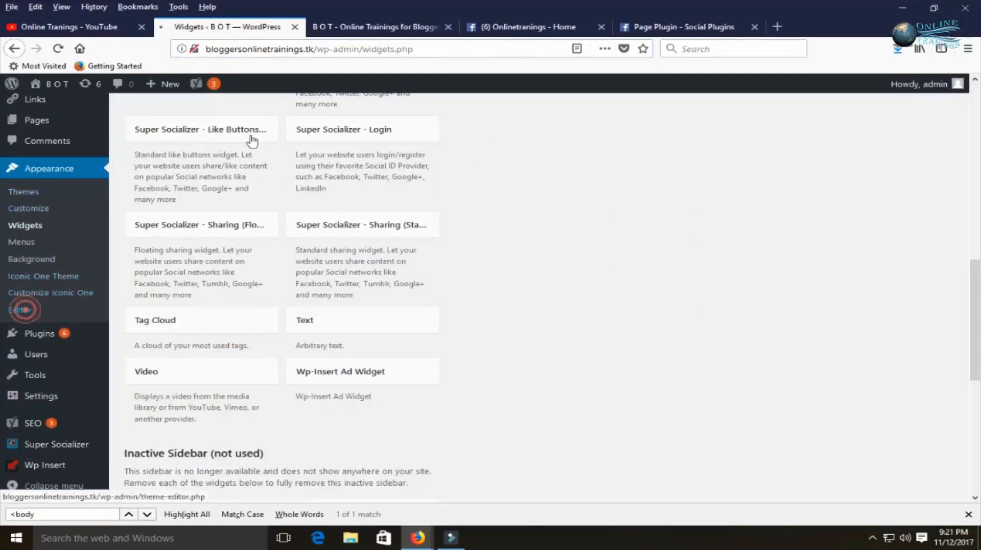
{"action": "left_click", "coordinate": [390, 28]}
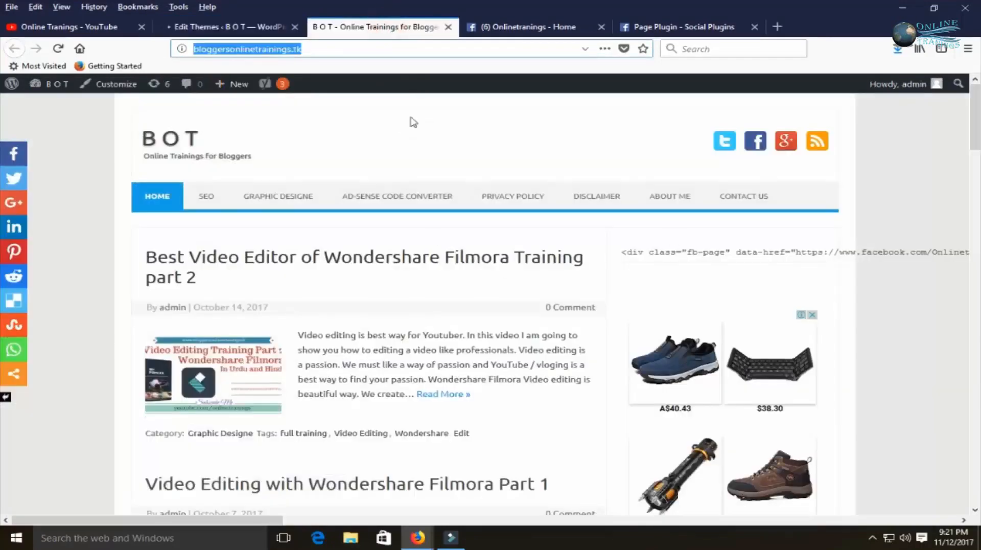
{"action": "left_click", "coordinate": [225, 26]}
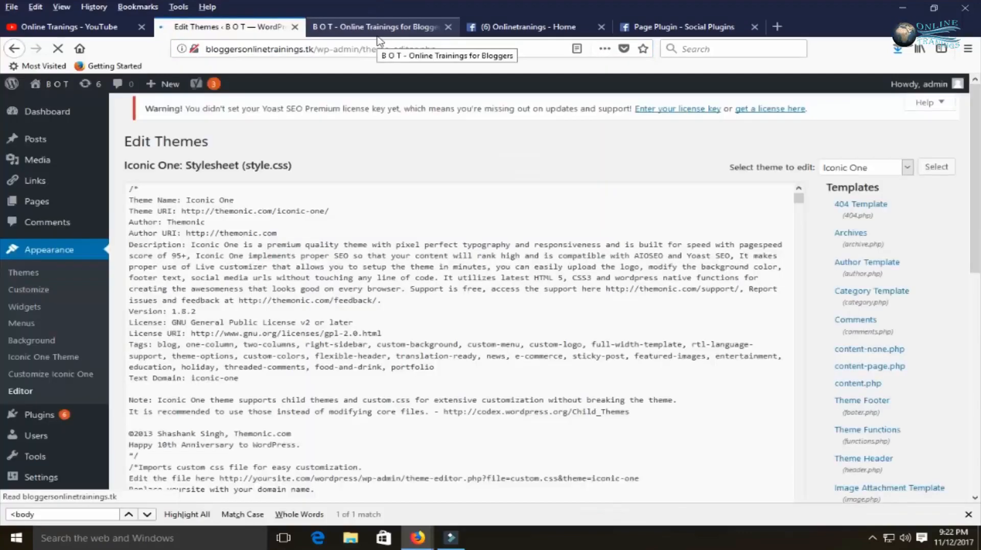
Open the Theme Header (header.php) template and find the "<body" tag and the Facebook SDK script beneath it
{"action": "scroll", "coordinate": [223, 311], "scroll_direction": "down", "scroll_amount": 5}
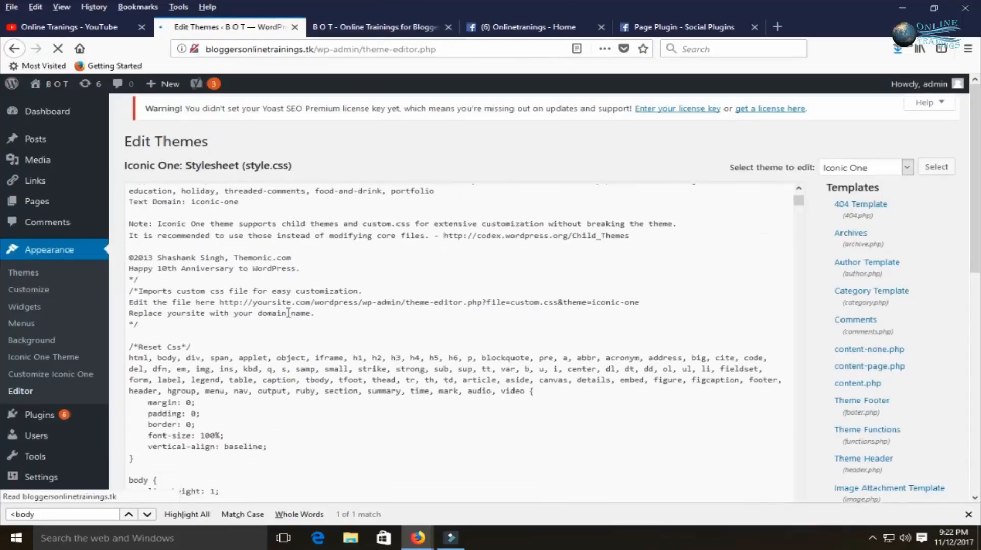
{"action": "scroll", "coordinate": [303, 318], "scroll_direction": "down", "scroll_amount": 3}
{"action": "scroll", "coordinate": [295, 353], "scroll_direction": "down", "scroll_amount": 3}
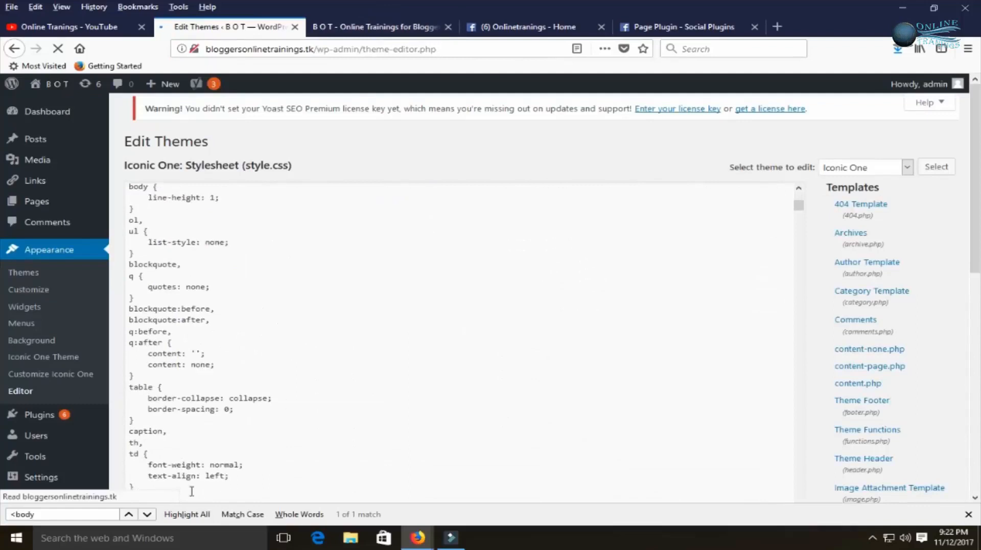
{"action": "left_click", "coordinate": [148, 514]}
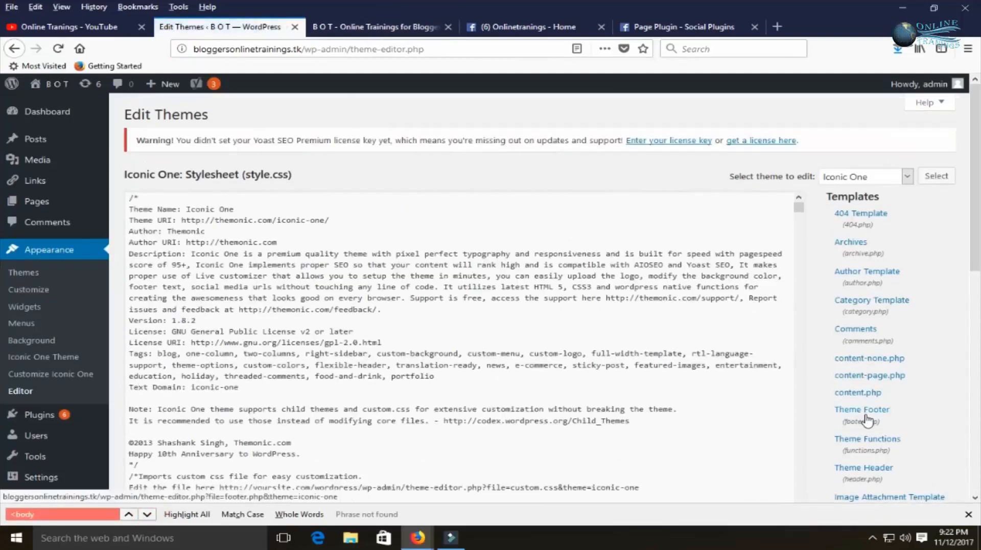
{"action": "left_click", "coordinate": [875, 471]}
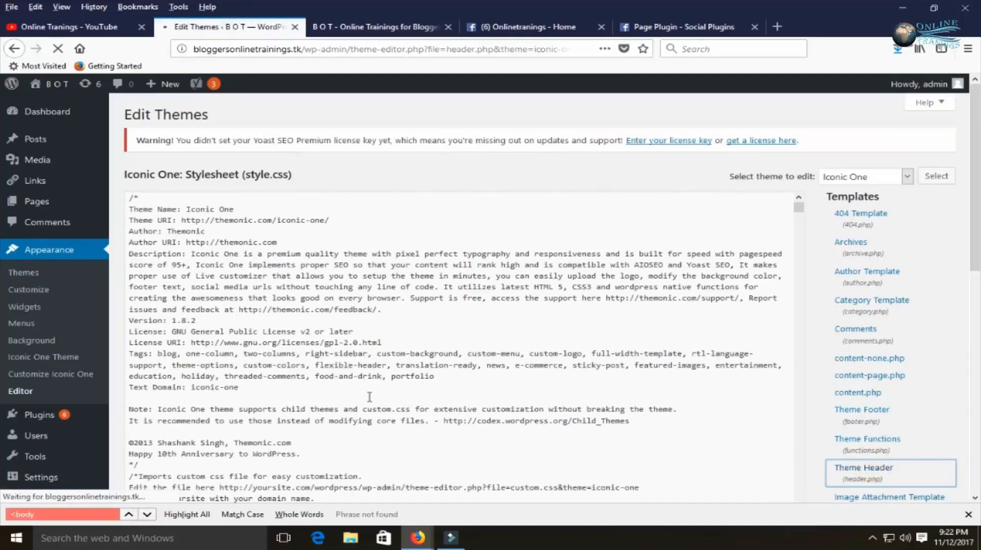
{"action": "left_click", "coordinate": [148, 514]}
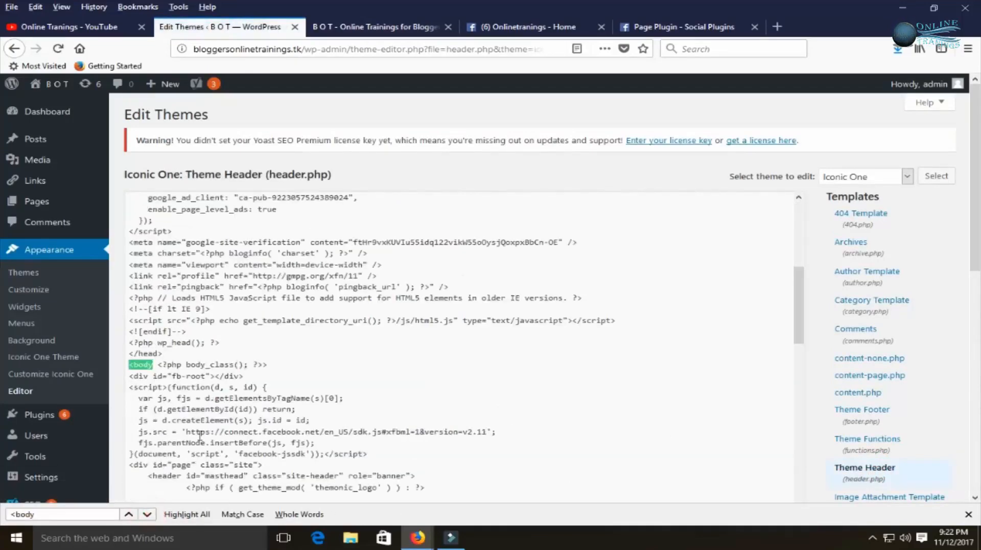
{"action": "scroll", "coordinate": [164, 414], "scroll_direction": "down", "scroll_amount": 2}
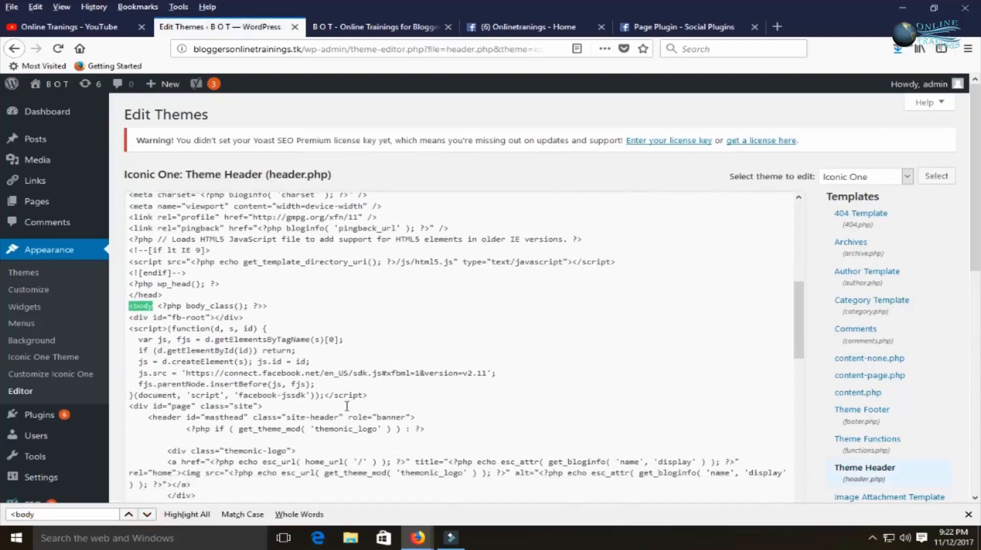
{"action": "left_click", "coordinate": [435, 429]}
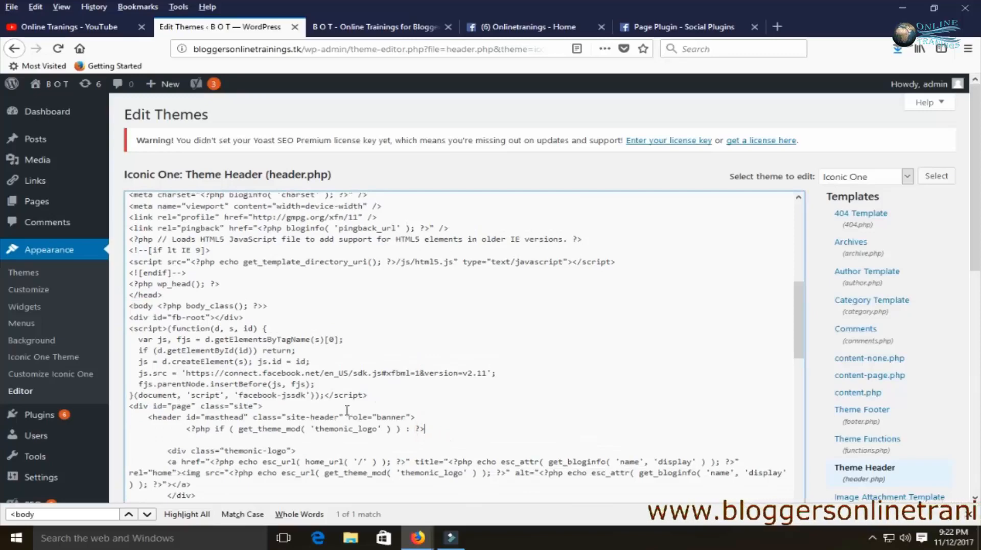
{"action": "left_click", "coordinate": [366, 397]}
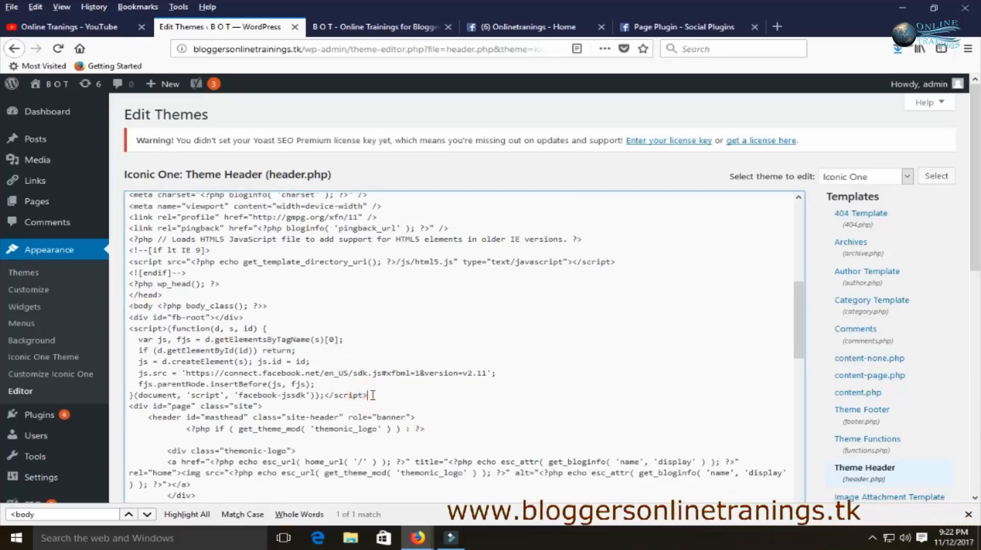
Copy the Step 1 JavaScript SDK snippet from the Facebook Page Plugin code dialog
{"action": "left_click", "coordinate": [646, 26]}
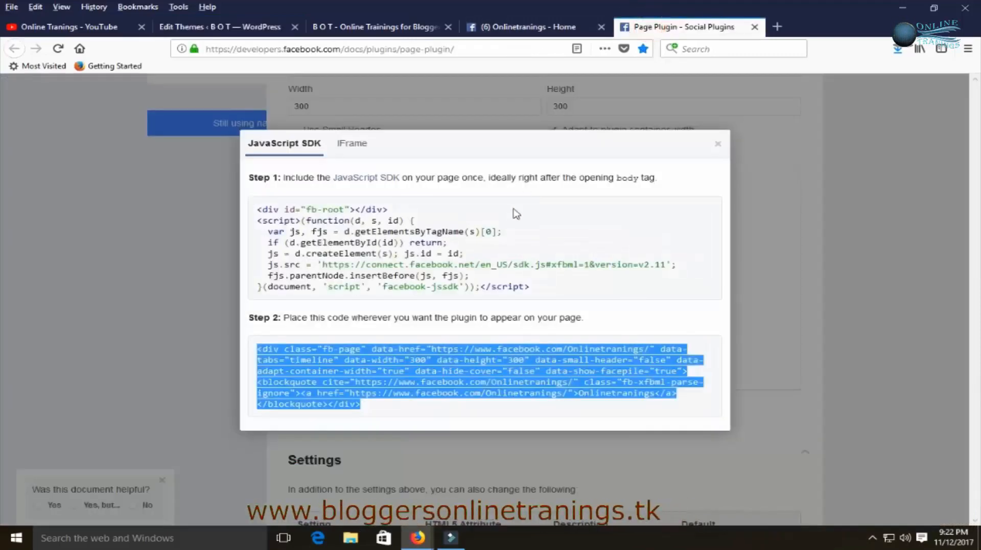
{"action": "left_click", "coordinate": [372, 239]}
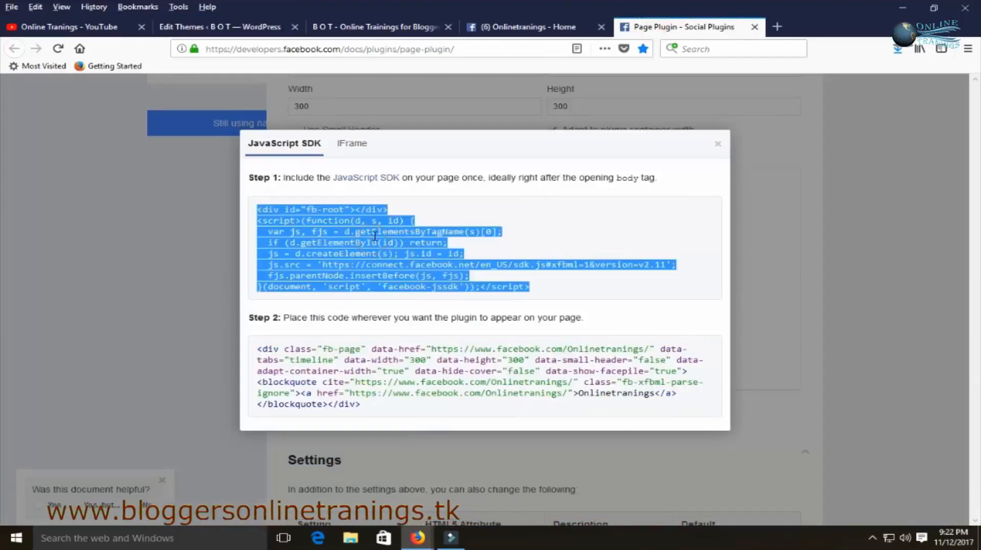
{"action": "right_click", "coordinate": [373, 239]}
{"action": "left_click", "coordinate": [468, 249]}
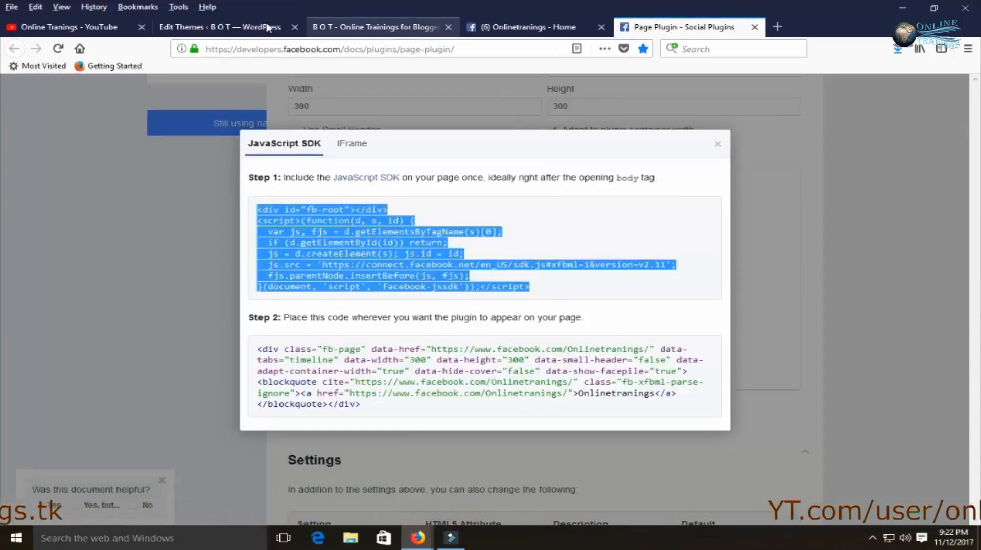
Replace the Facebook script block below the body tag in header.php with the copied Step 1 snippet and update the file
{"action": "left_click", "coordinate": [220, 27]}
{"action": "key", "text": "ctrl+v"}
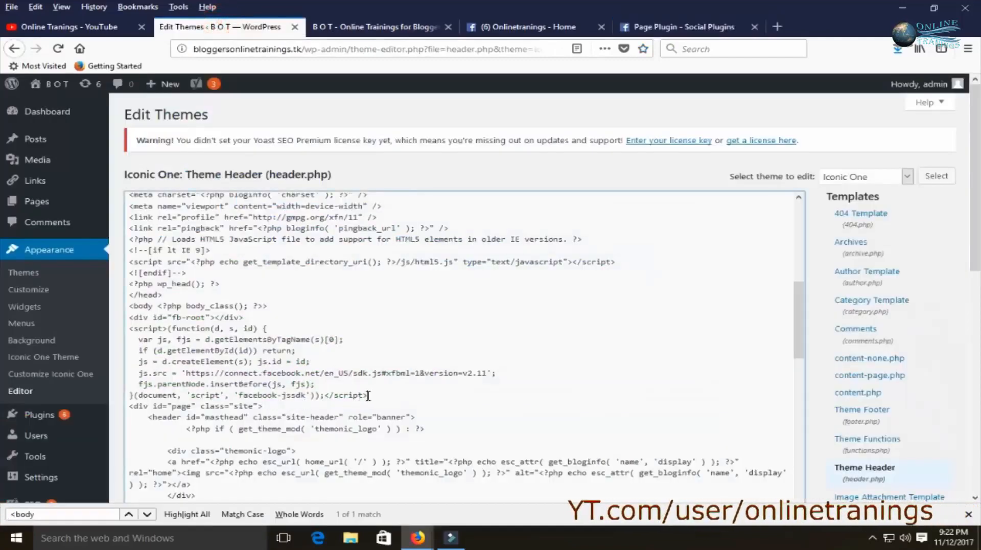
{"action": "left_click_drag", "start_coordinate": [367, 395], "coordinate": [113, 329]}
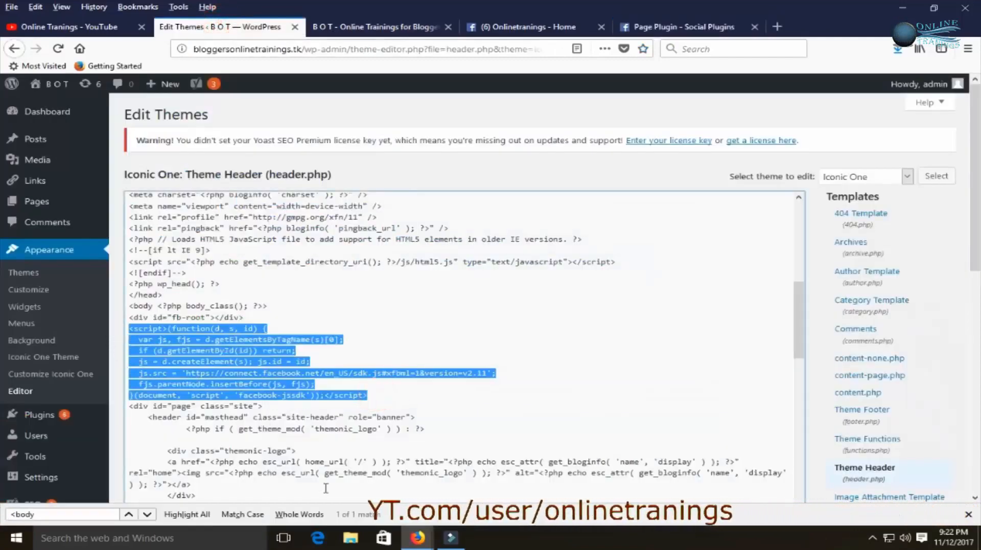
{"action": "key", "text": "ctrl+v"}
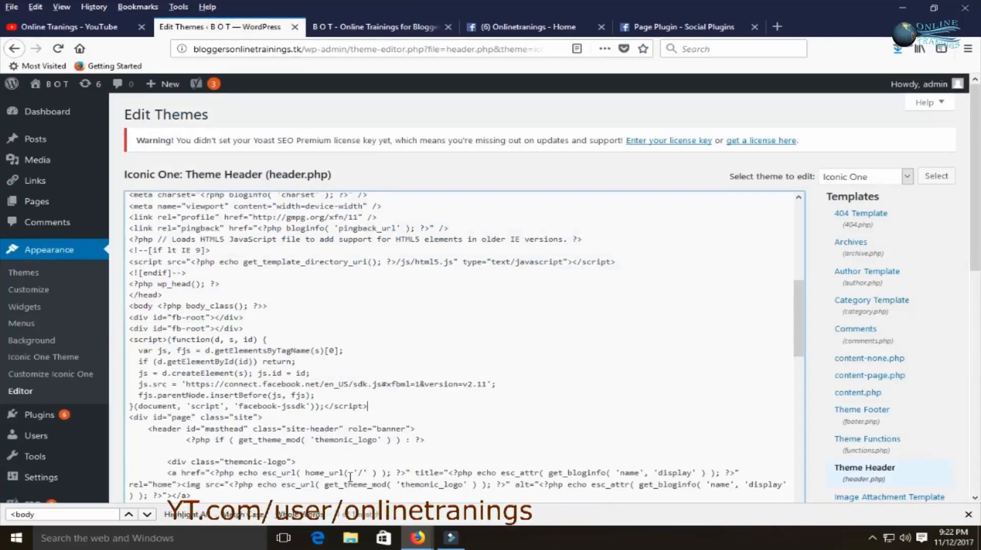
{"action": "scroll", "coordinate": [346, 489], "scroll_direction": "down", "scroll_amount": 9}
{"action": "scroll", "coordinate": [696, 453], "scroll_direction": "down", "scroll_amount": 7}
{"action": "left_click", "coordinate": [154, 242]}
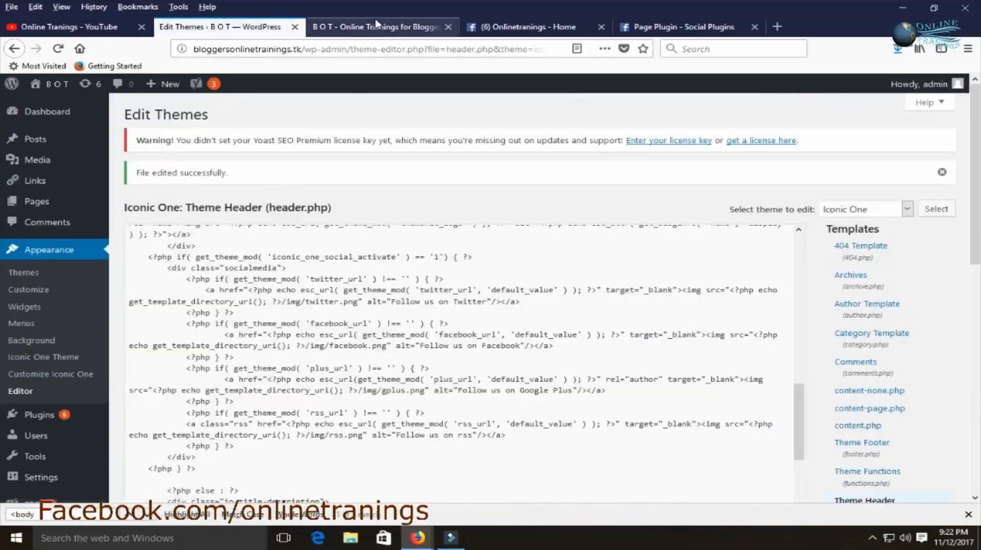
Open the WordPress Widgets page, and reload the site's home page before closing its browser tab
{"action": "left_click", "coordinate": [28, 306]}
{"action": "left_click", "coordinate": [364, 30]}
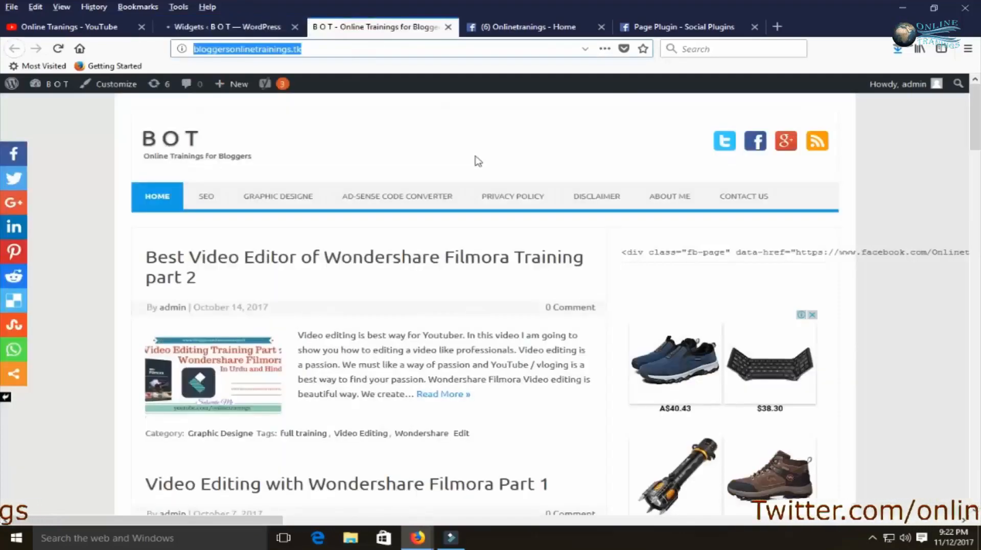
{"action": "key", "text": "F5"}
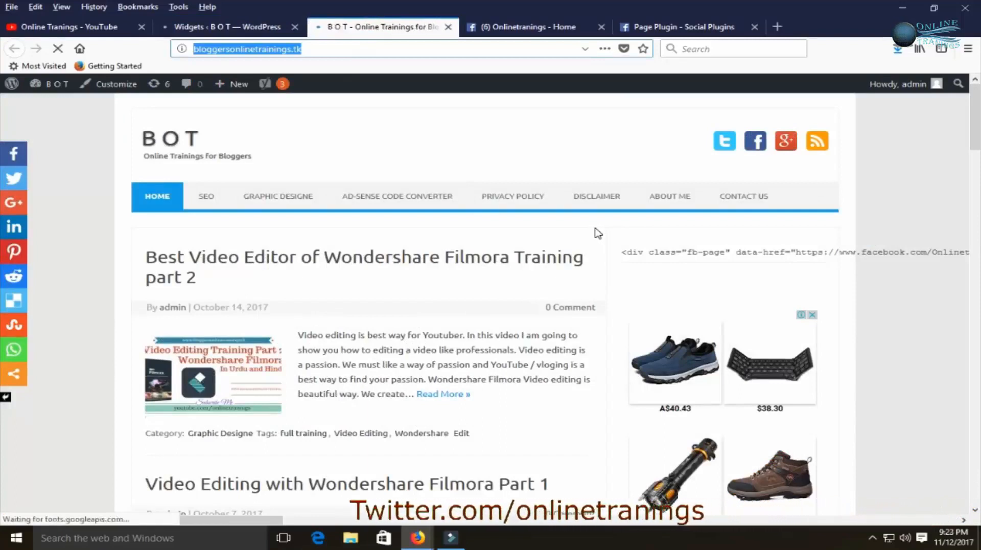
{"action": "left_click", "coordinate": [247, 28]}
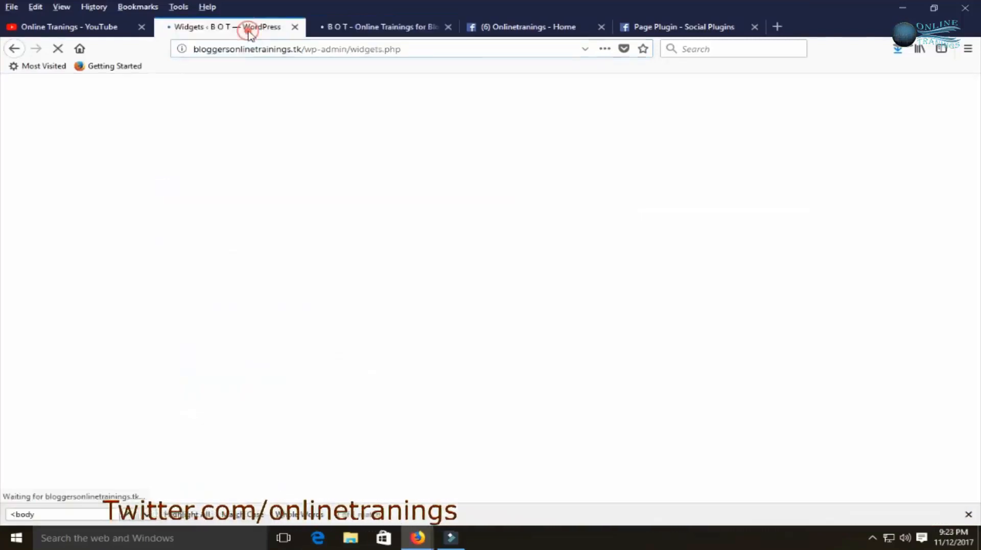
{"action": "left_click", "coordinate": [448, 26]}
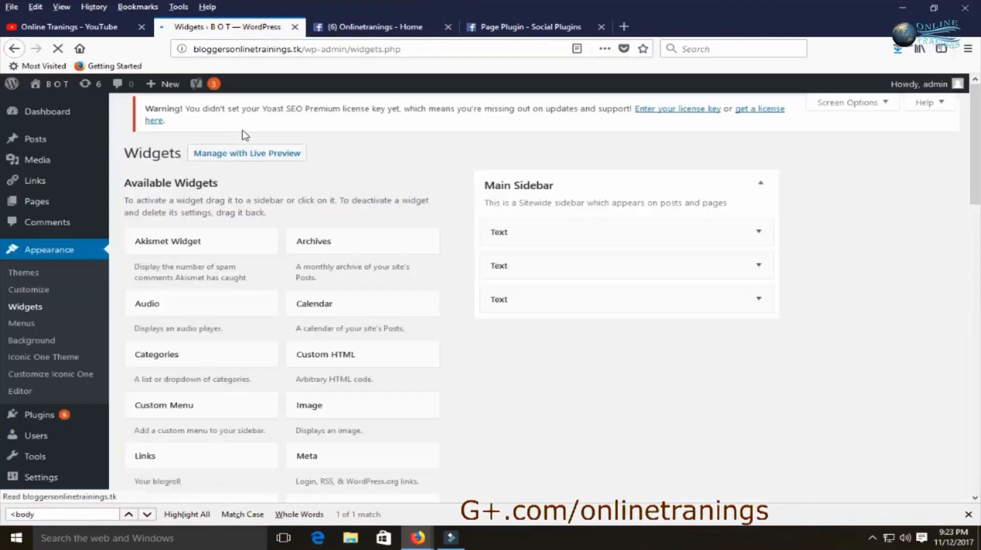
Expand the first Text widget in the Main Sidebar and copy the Step 2 fb-page snippet from the Page Plugin dialog
{"action": "left_click", "coordinate": [758, 229]}
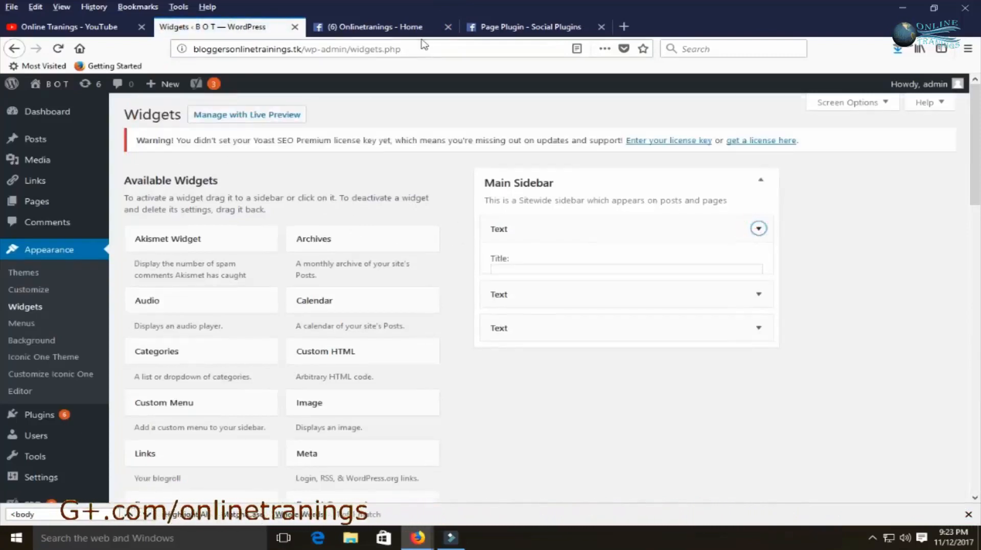
{"action": "left_click", "coordinate": [485, 28]}
{"action": "left_click", "coordinate": [411, 353]}
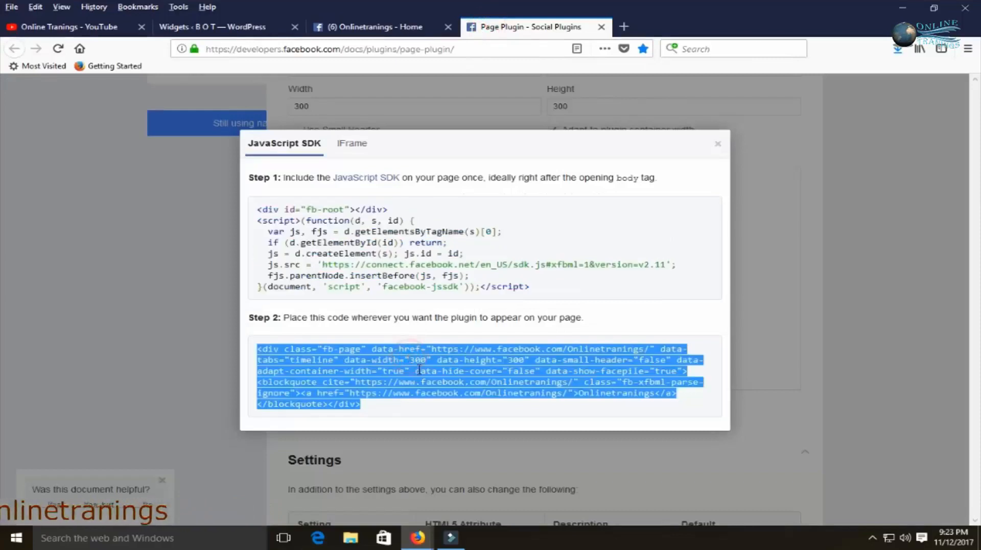
Replace the first Main Sidebar Text widget's content, in text mode, with the copied Step 2 fb-page snippet, then save and collapse the widget
{"action": "left_click", "coordinate": [216, 28]}
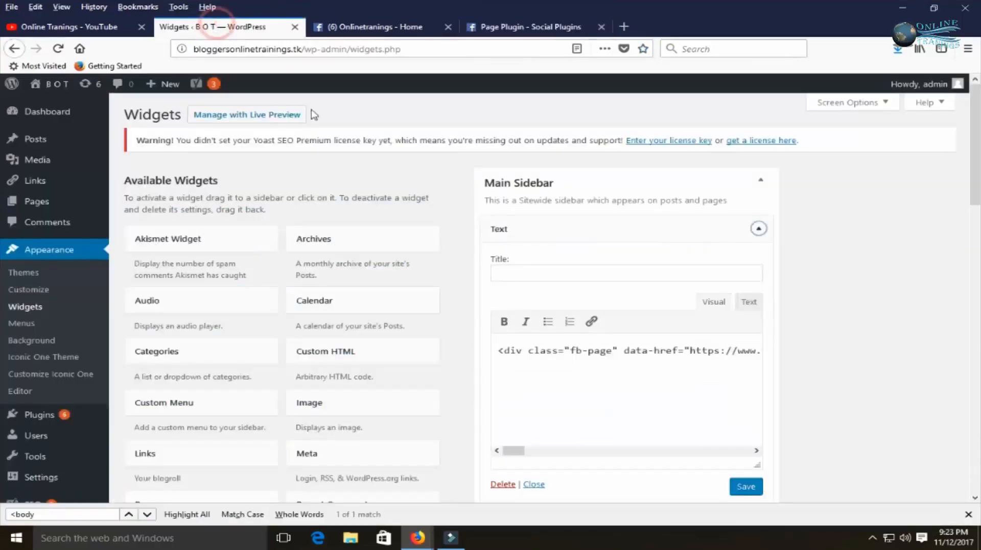
{"action": "left_click", "coordinate": [748, 302]}
{"action": "key", "text": "ctrl+a"}
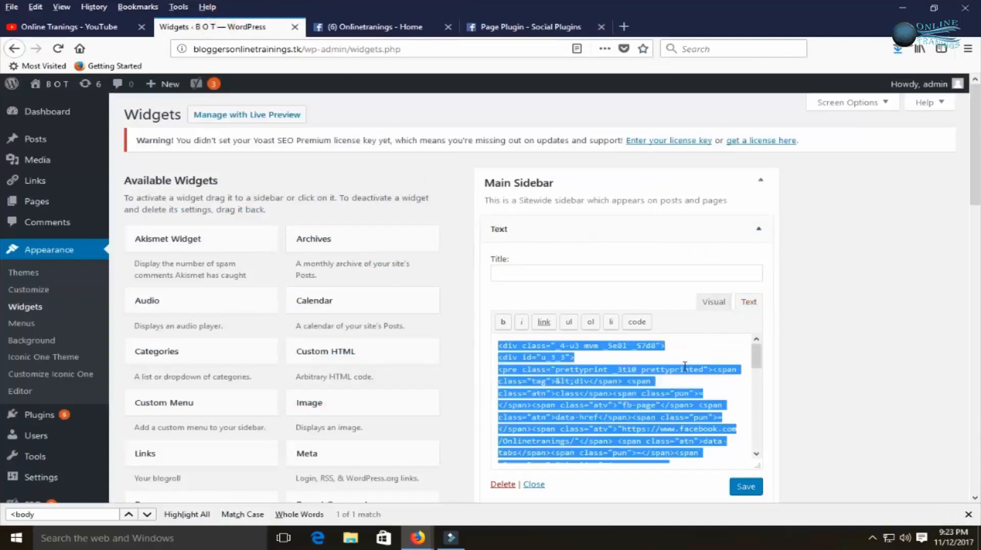
{"action": "key", "text": "ctrl+v"}
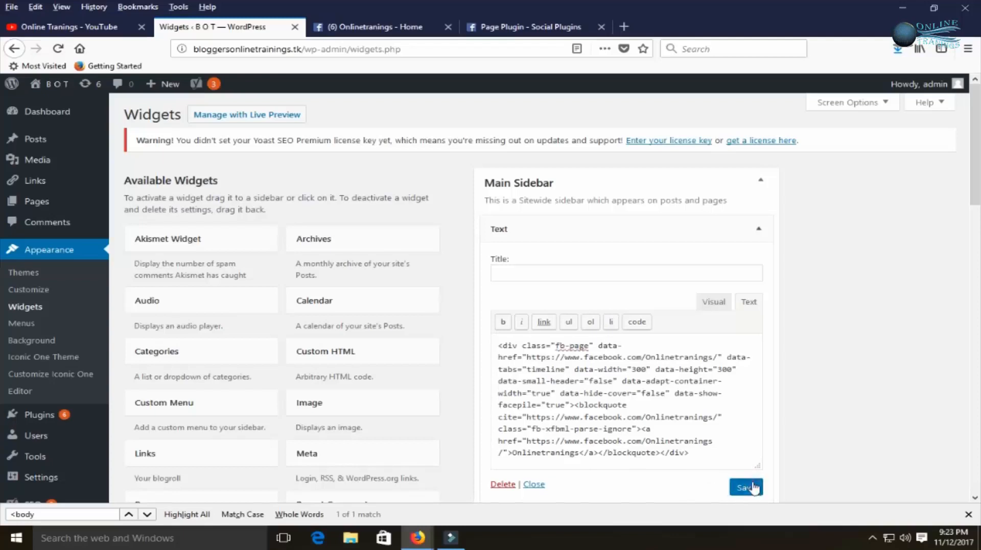
{"action": "scroll", "coordinate": [751, 485], "scroll_direction": "down", "scroll_amount": 3}
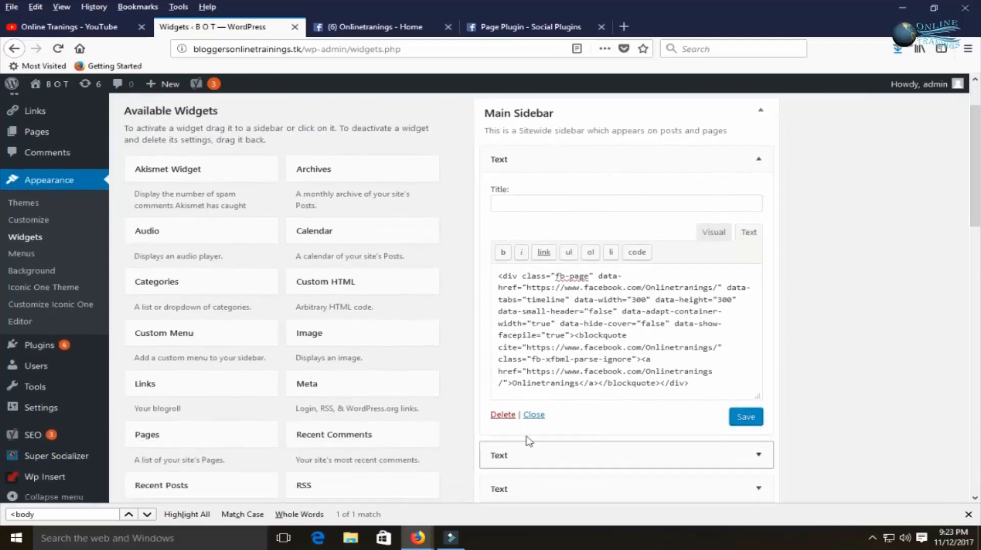
{"action": "left_click", "coordinate": [533, 416]}
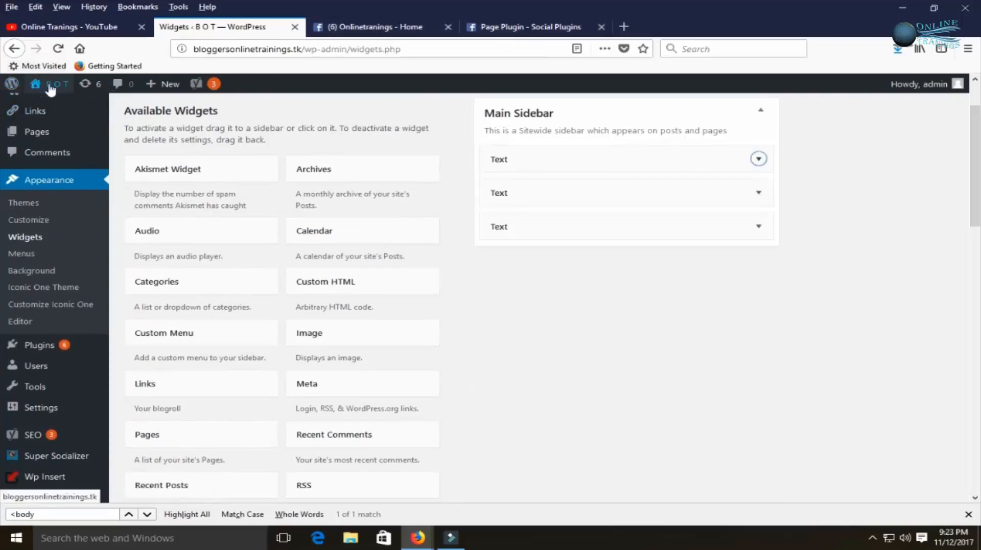
Open the B O T site's home page in a new browser tab and examine the sidebar's Facebook like box and its timeline posts
{"action": "right_click", "coordinate": [51, 86]}
{"action": "left_click", "coordinate": [100, 96]}
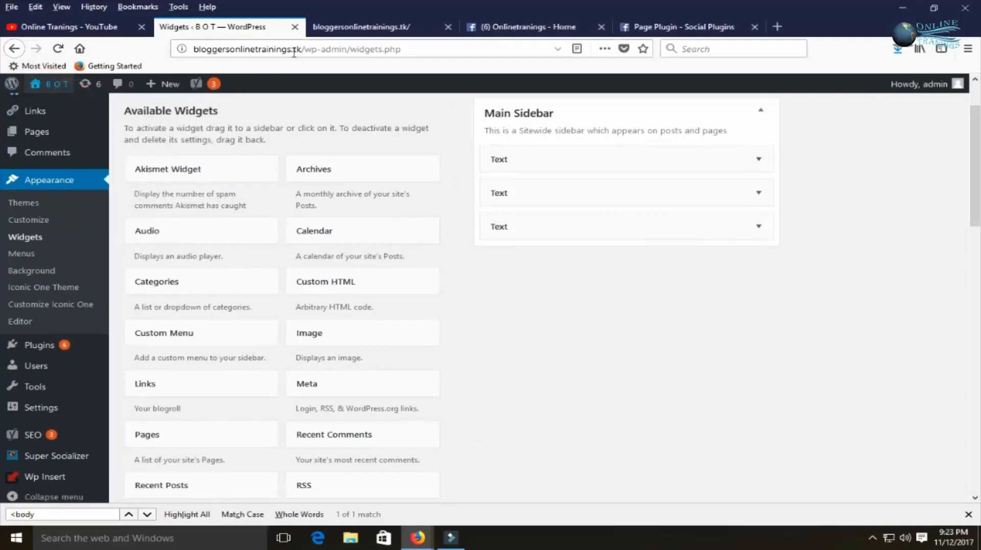
{"action": "left_click", "coordinate": [362, 27]}
{"action": "left_click", "coordinate": [364, 47]}
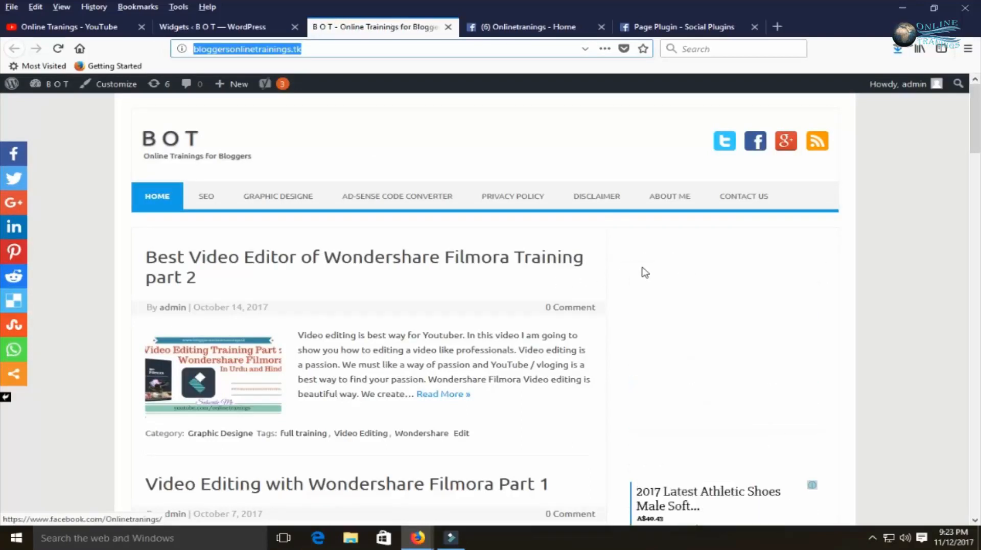
{"action": "scroll", "coordinate": [648, 289], "scroll_direction": "down", "scroll_amount": 4}
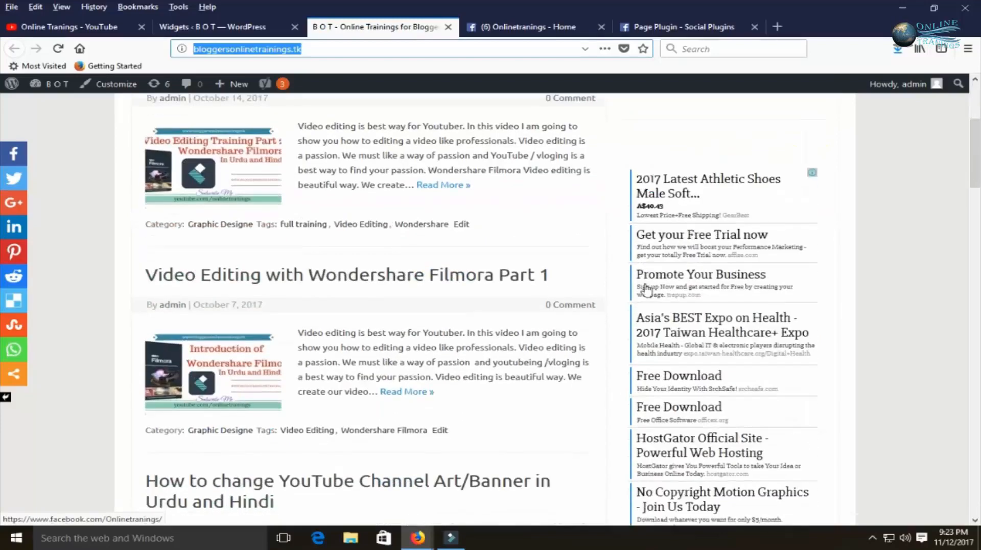
{"action": "scroll", "coordinate": [900, 288], "scroll_direction": "down", "scroll_amount": 5}
{"action": "scroll", "coordinate": [900, 288], "scroll_direction": "up", "scroll_amount": 9}
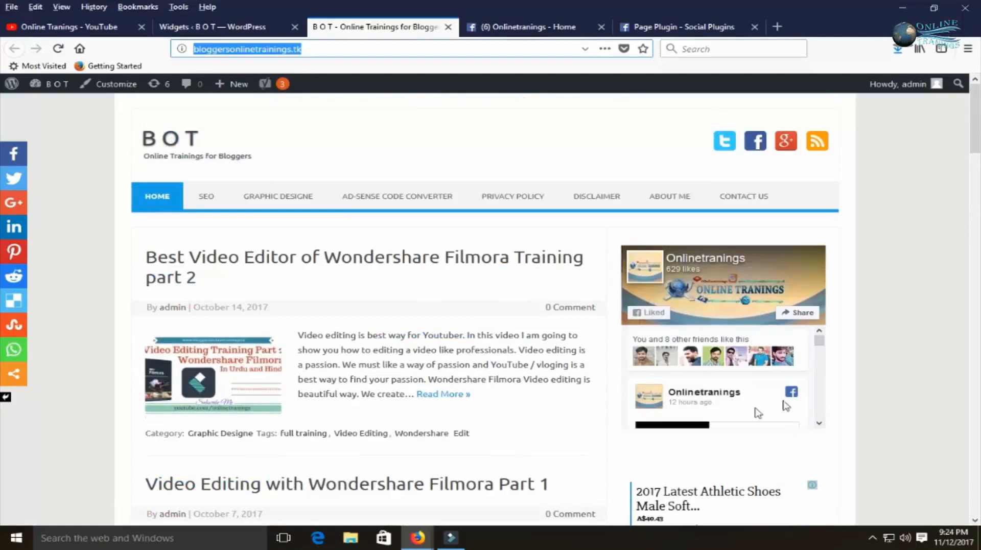
{"action": "left_click_drag", "start_coordinate": [818, 343], "coordinate": [713, 409]}
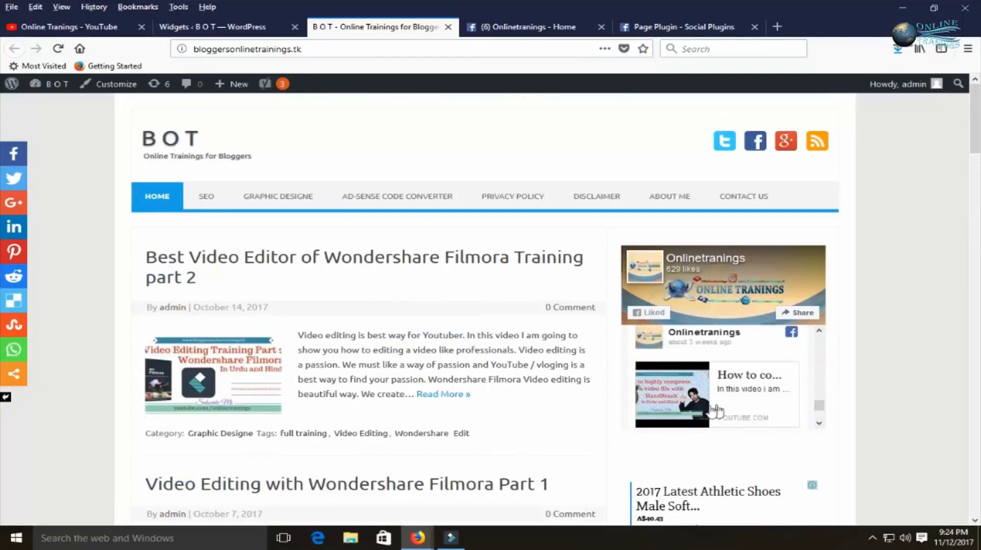
{"action": "scroll", "coordinate": [766, 395], "scroll_direction": "down", "scroll_amount": 2}
{"action": "scroll", "coordinate": [922, 390], "scroll_direction": "down", "scroll_amount": 4}
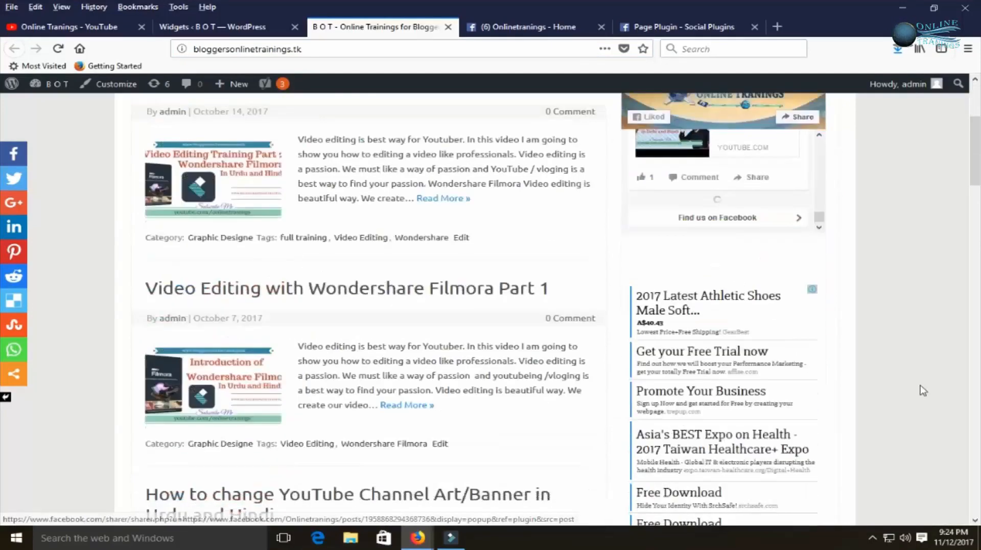
{"action": "scroll", "coordinate": [920, 382], "scroll_direction": "up", "scroll_amount": 4}
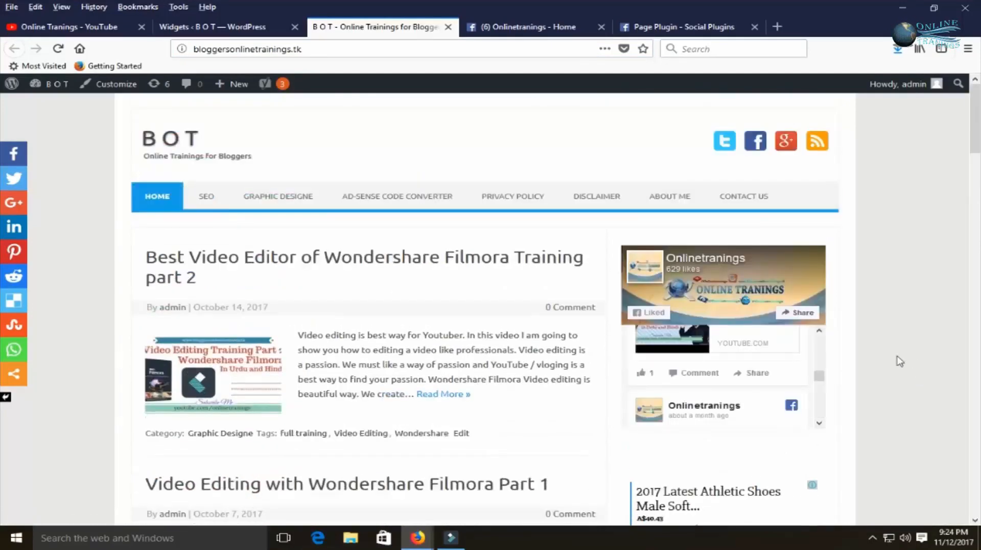